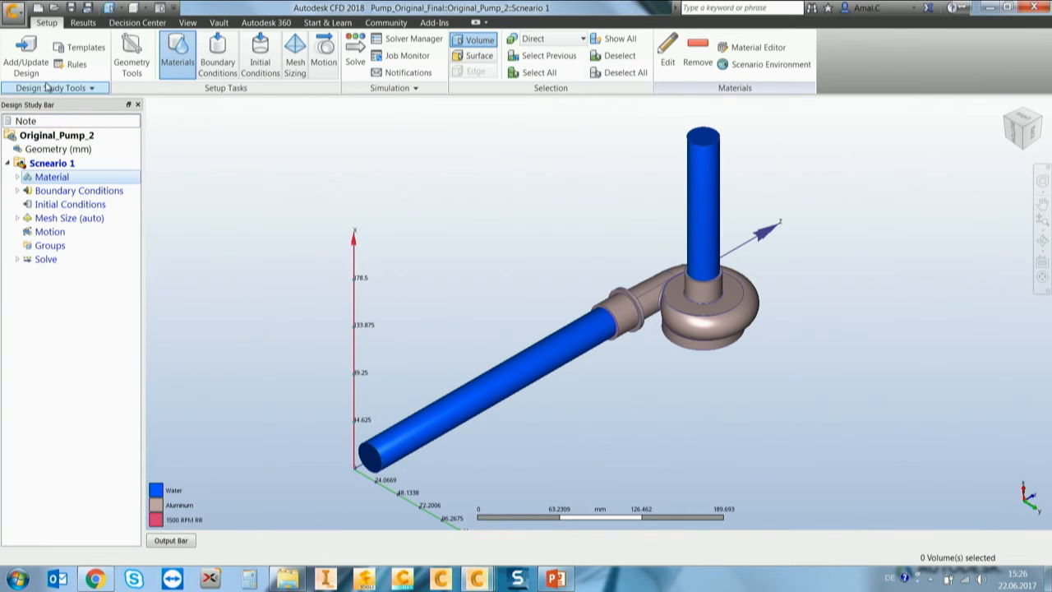
# In the materials setup, hide the casing and assign Blood to both pipe volumes and the fluid volume inside the pump.
pyautogui.click(46, 25)
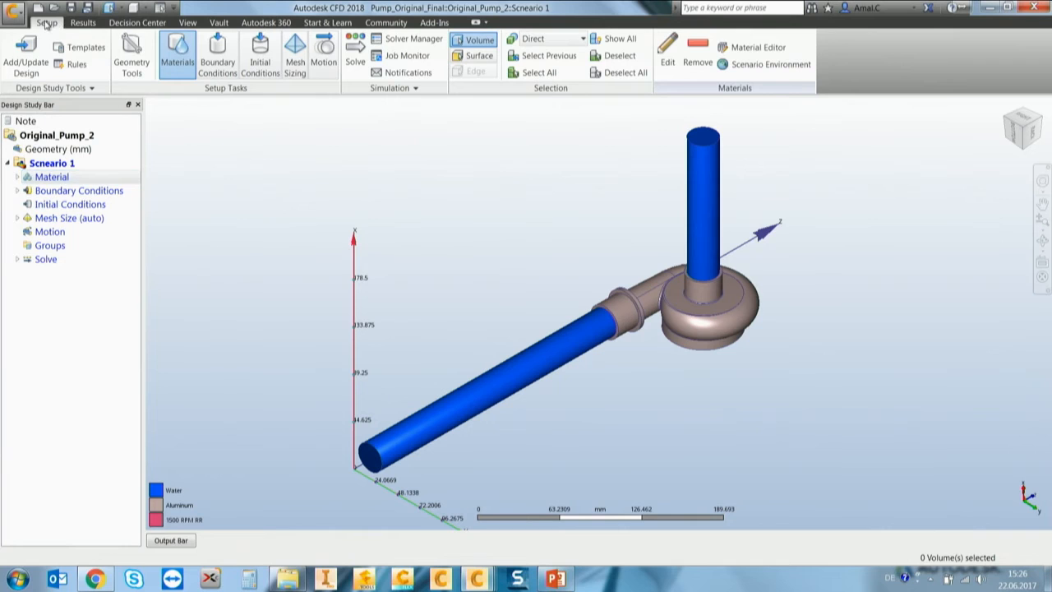
pyautogui.click(171, 74)
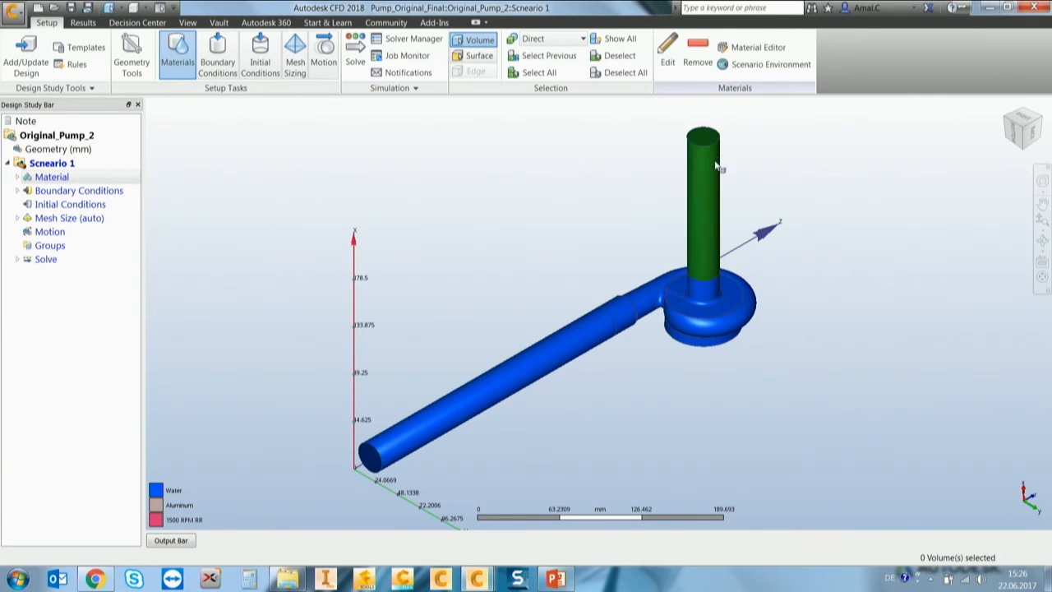
pyautogui.click(528, 367)
pyautogui.click(705, 322)
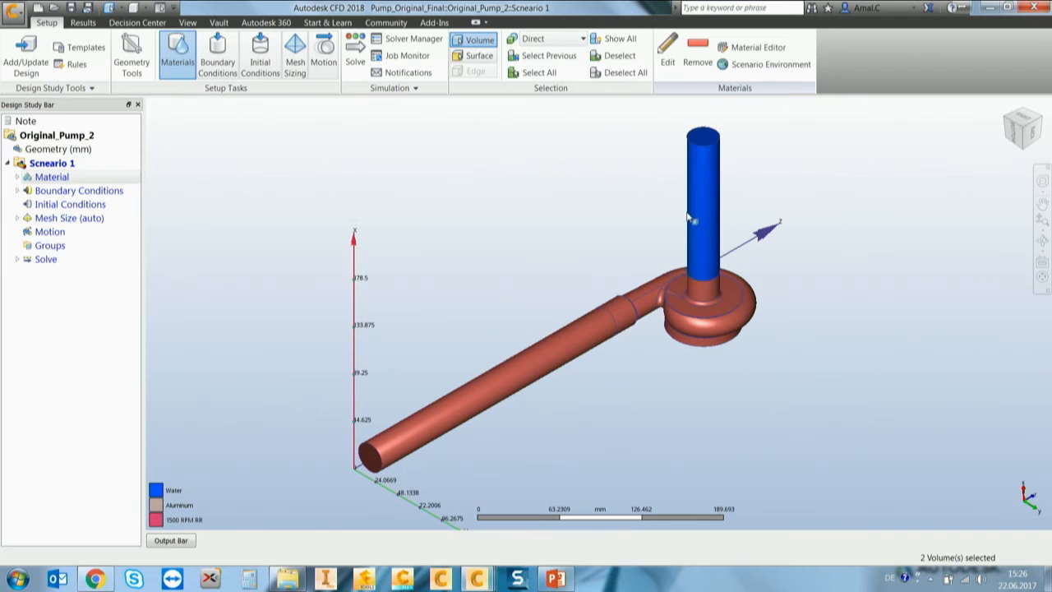
pyautogui.click(701, 197)
pyautogui.click(659, 67)
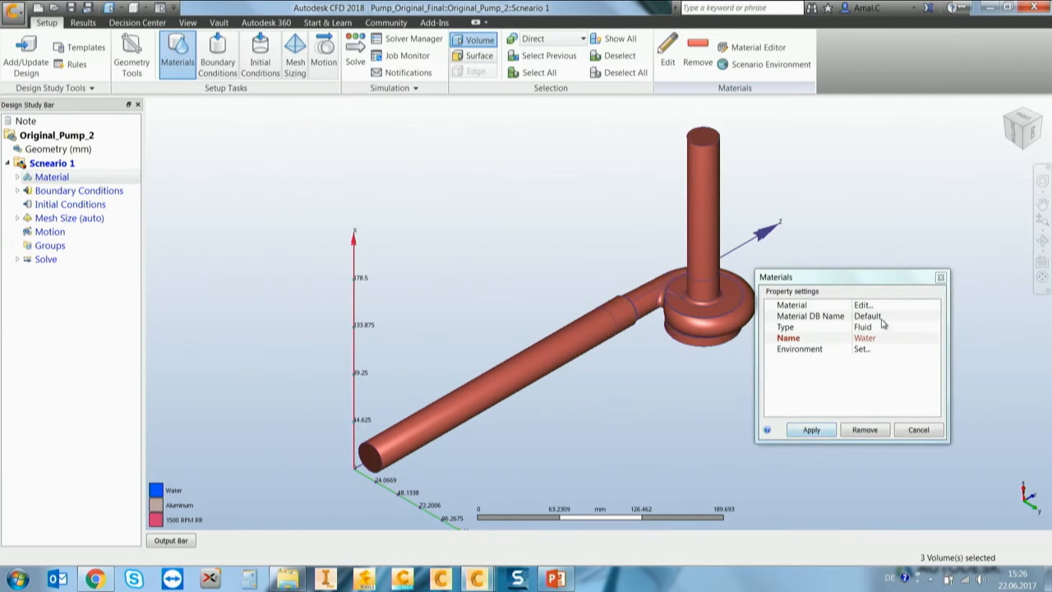
pyautogui.moveTo(865, 279); pyautogui.dragTo(380, 162)
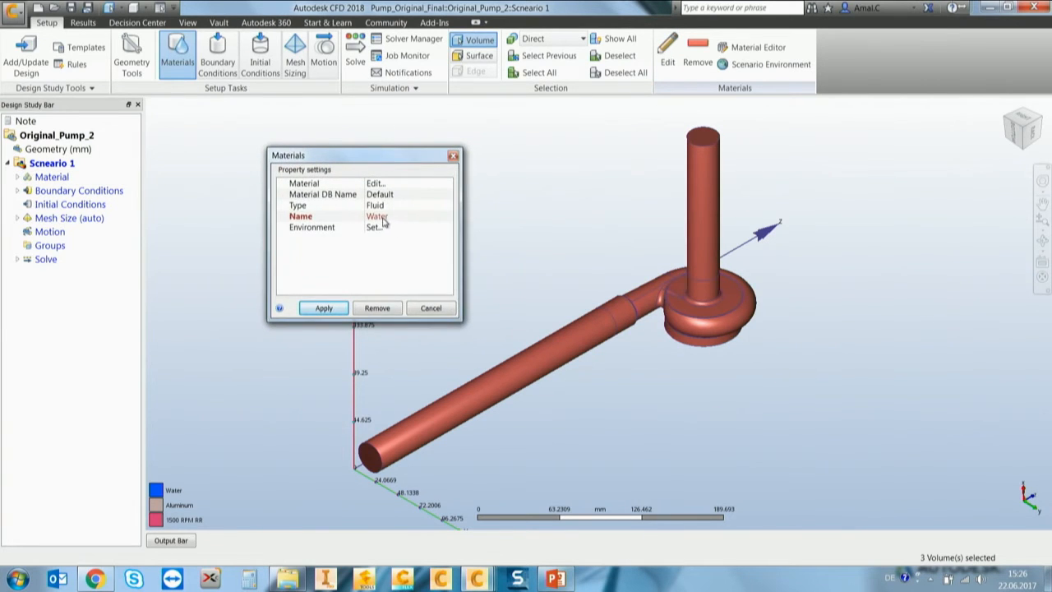
pyautogui.click(381, 217)
pyautogui.scroll(-8, 405, 284)
pyautogui.scroll(-3, 405, 288)
pyautogui.scroll(12, 402, 275)
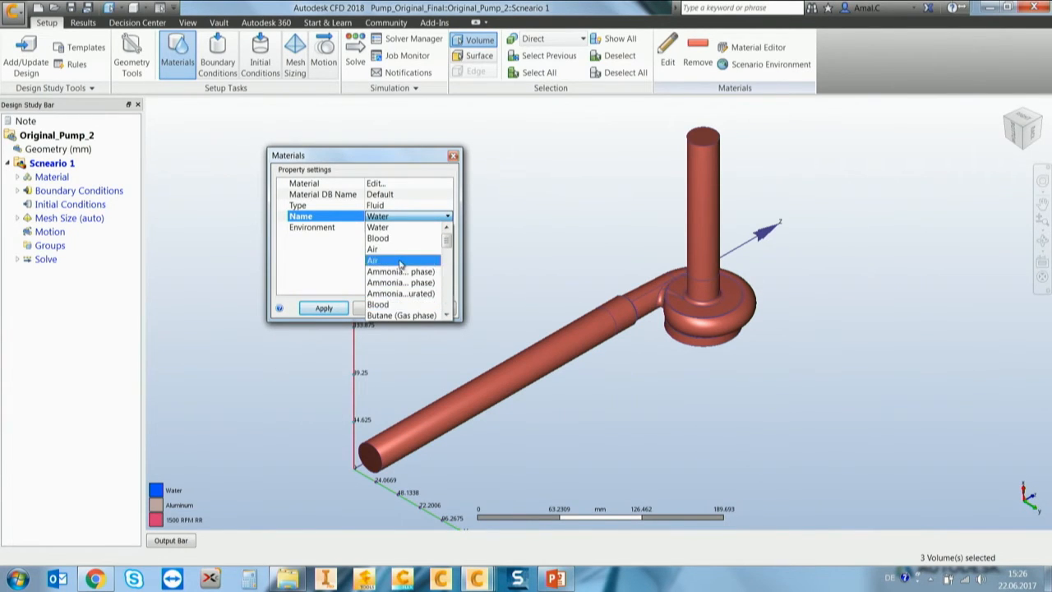
pyautogui.click(380, 238)
pyautogui.click(324, 307)
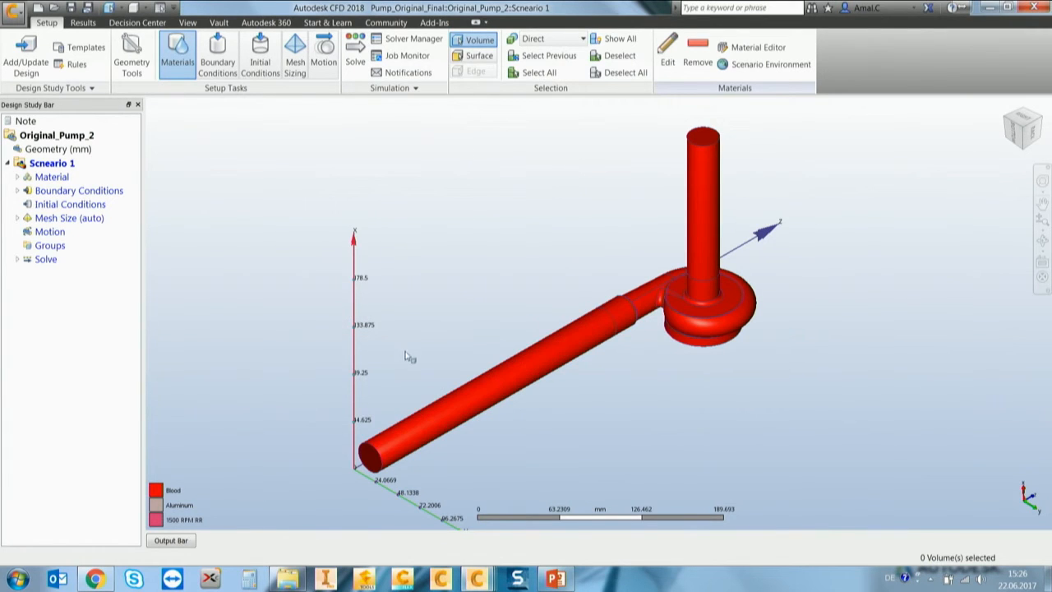
# Assign Water to the two pipe volumes and the fluid volume inside the pump.
pyautogui.click(530, 392)
pyautogui.click(699, 308)
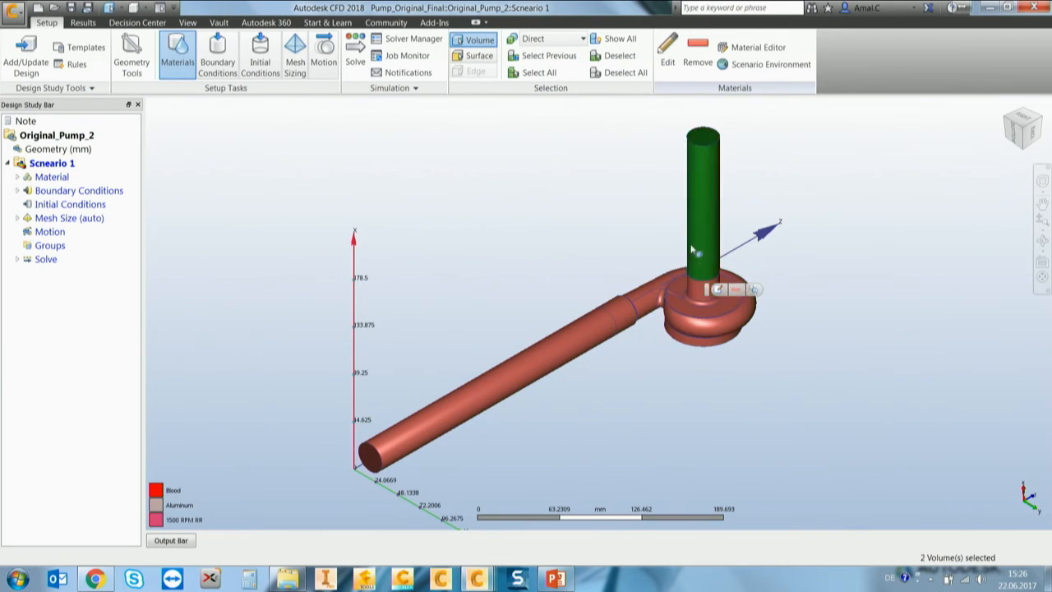
pyautogui.click(707, 234)
pyautogui.click(715, 231)
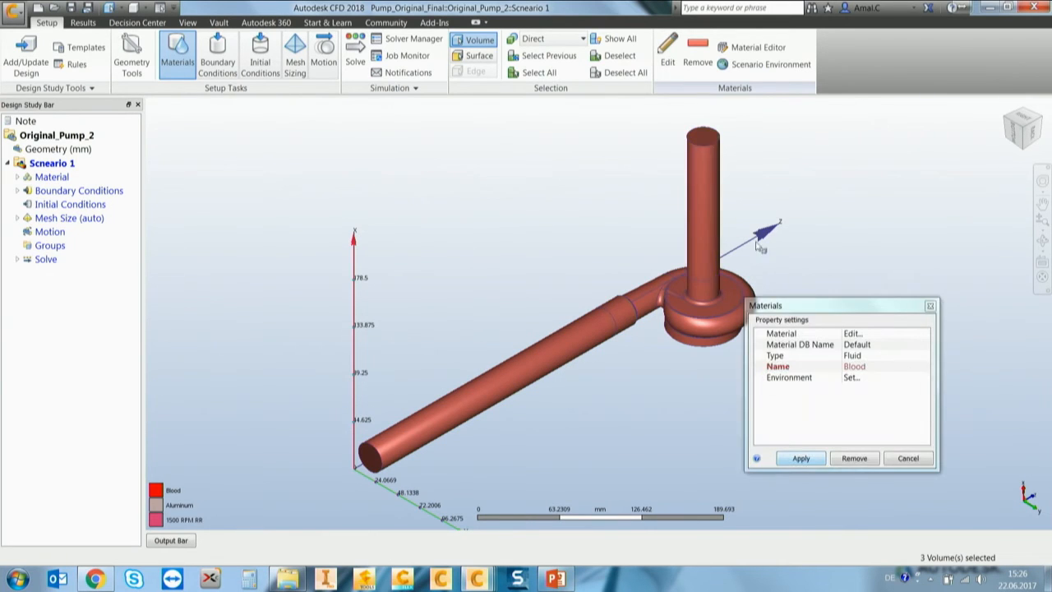
pyautogui.click(888, 367)
pyautogui.click(871, 387)
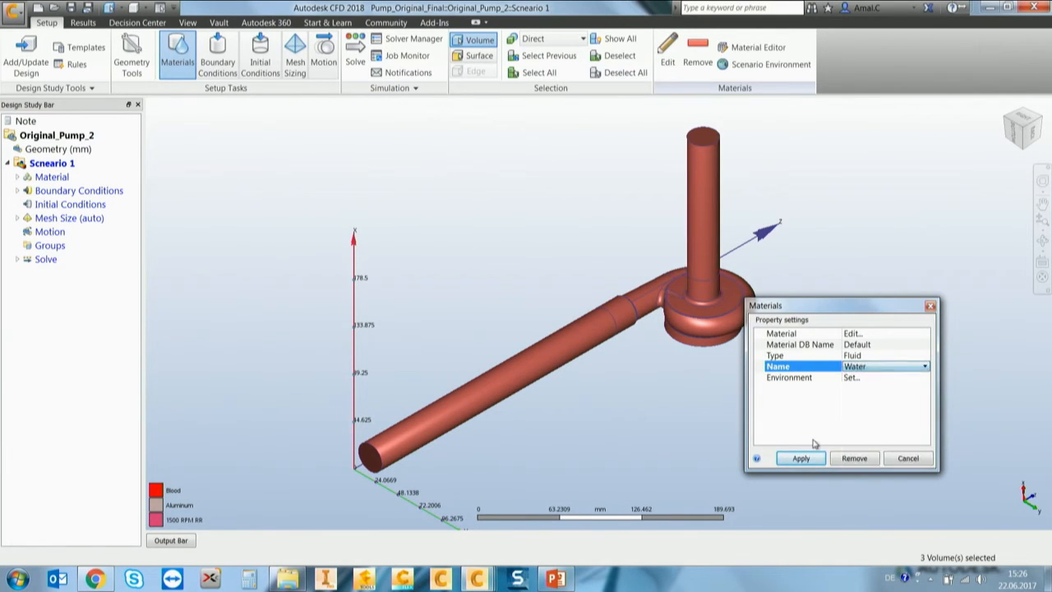
pyautogui.click(800, 458)
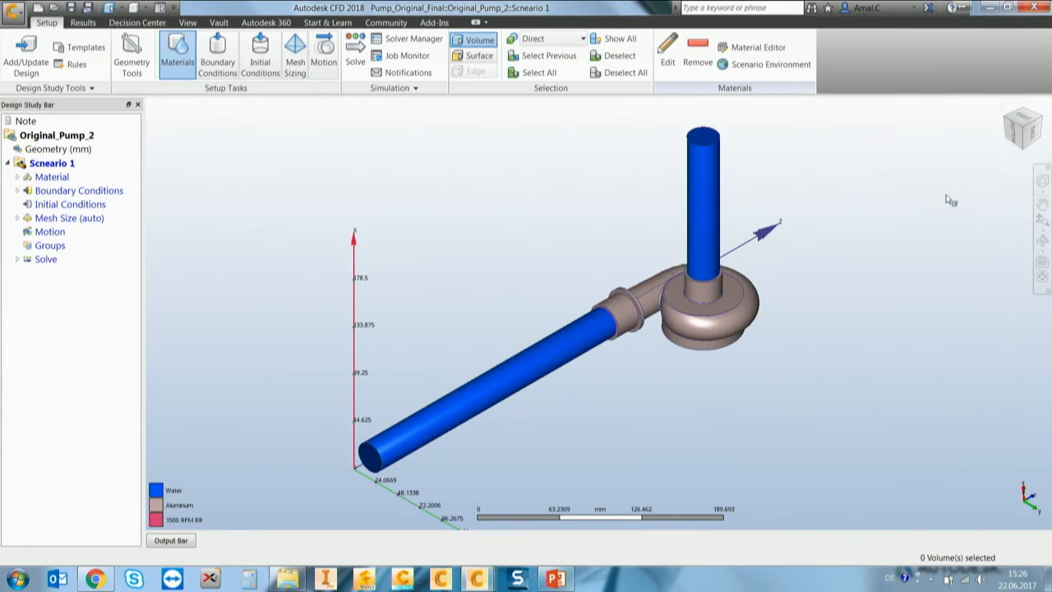
# Assign solid Aluminum to the pump casing and the impeller, hiding the outer volumes to reach the impeller.
pyautogui.click(703, 326)
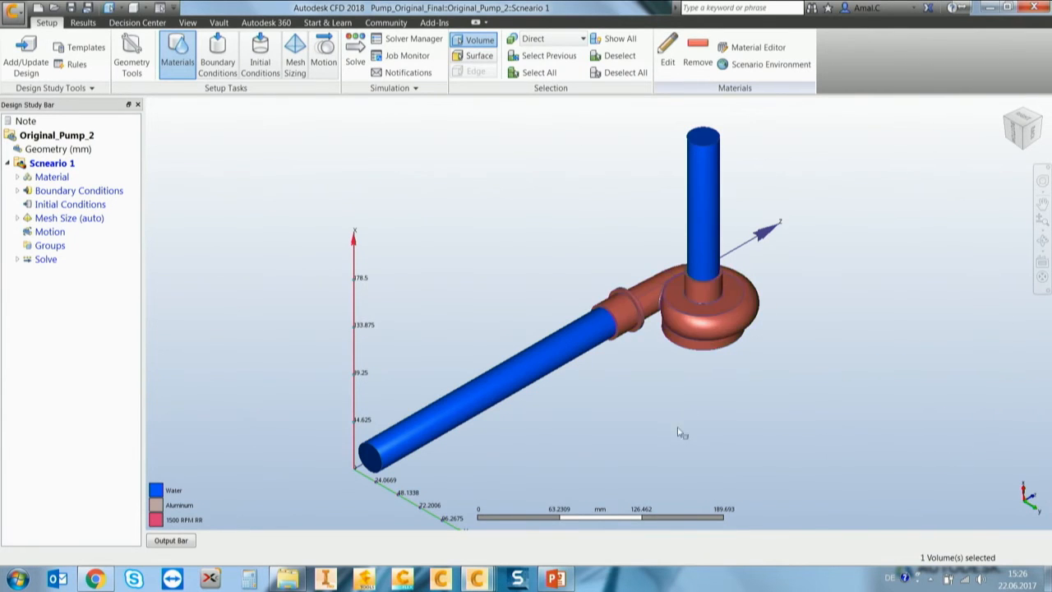
pyautogui.keyDown('ctrl'); pyautogui.middleClick(706, 328); pyautogui.keyUp('ctrl')
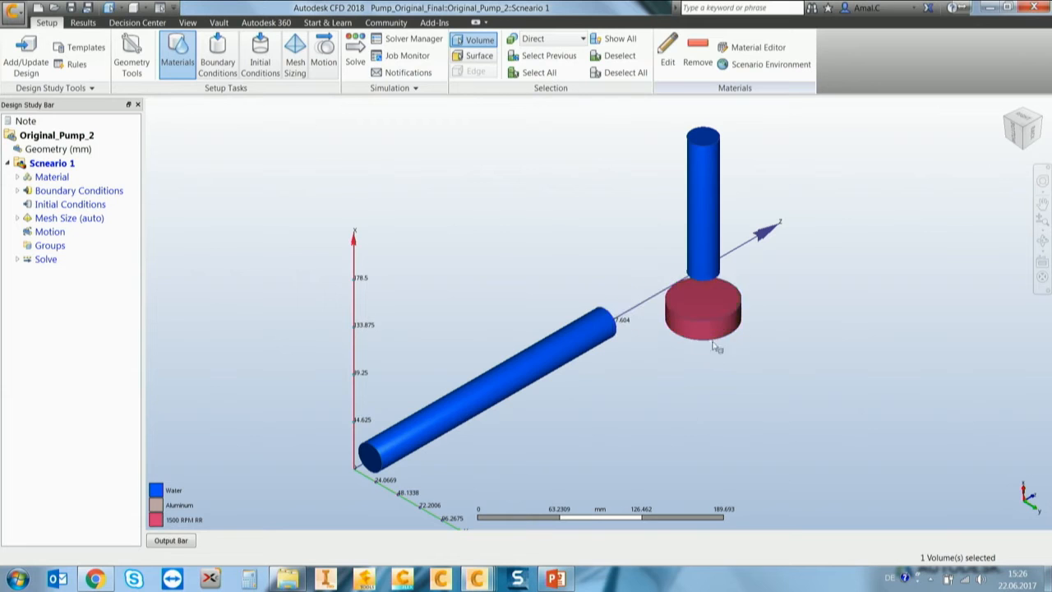
pyautogui.keyDown('ctrl'); pyautogui.middleClick(705, 338); pyautogui.keyUp('ctrl')
pyautogui.click(714, 325)
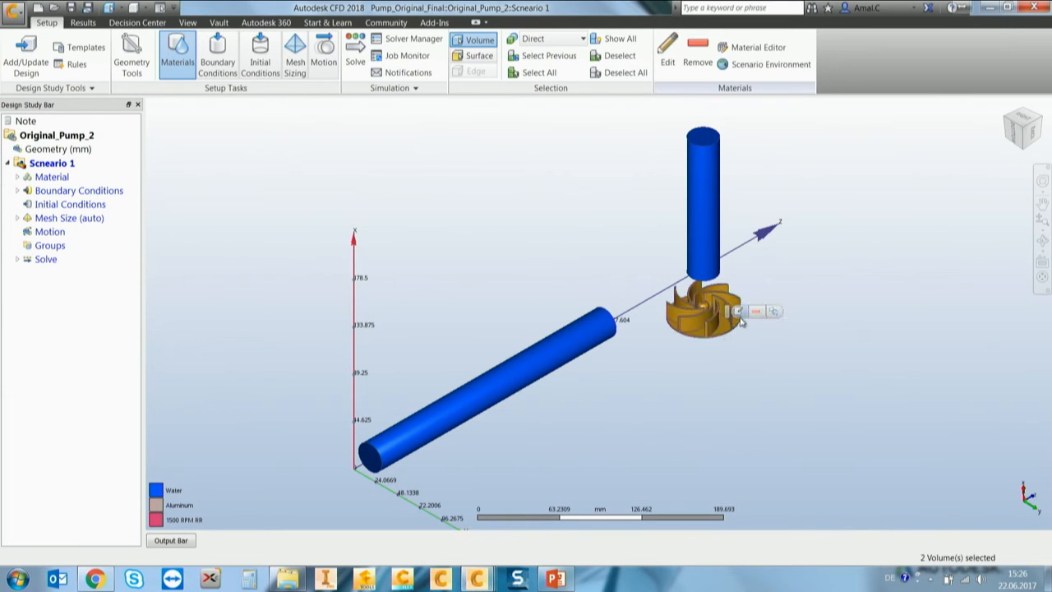
pyautogui.click(738, 315)
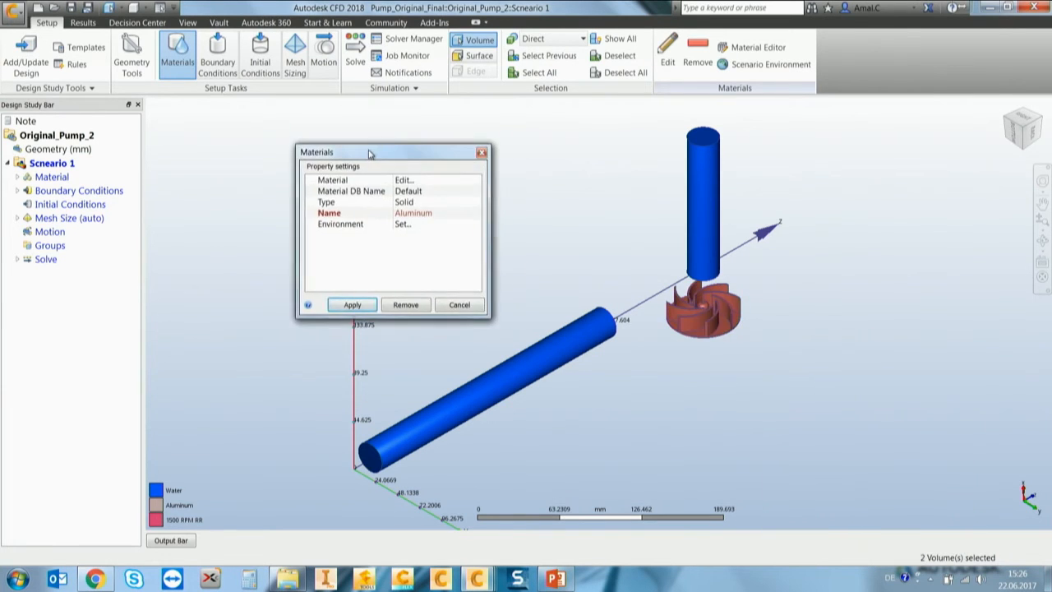
pyautogui.click(415, 214)
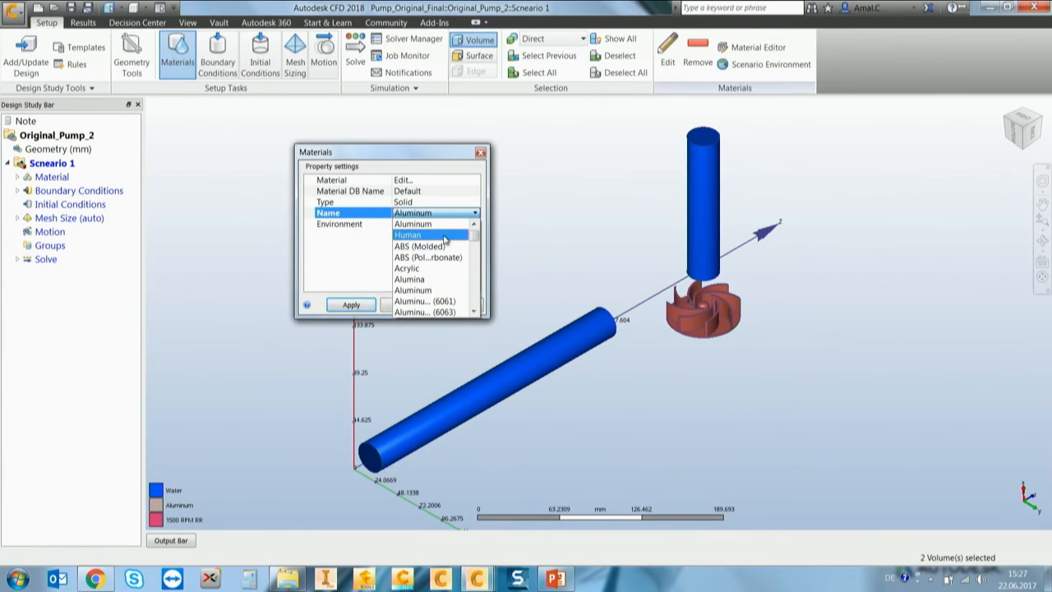
pyautogui.click(428, 155)
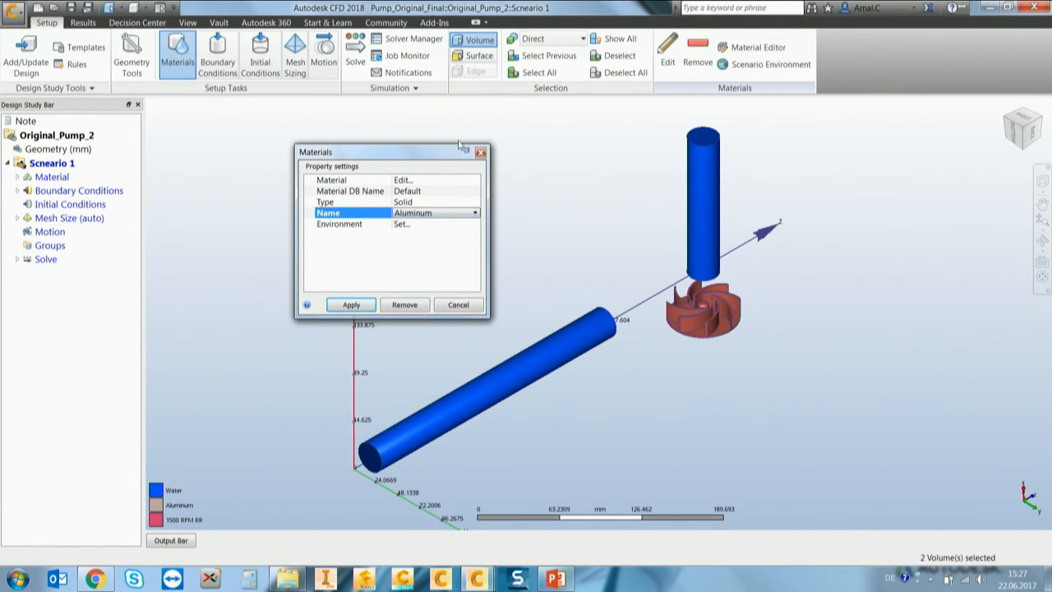
pyautogui.click(434, 216)
pyautogui.scroll(-5, 437, 270)
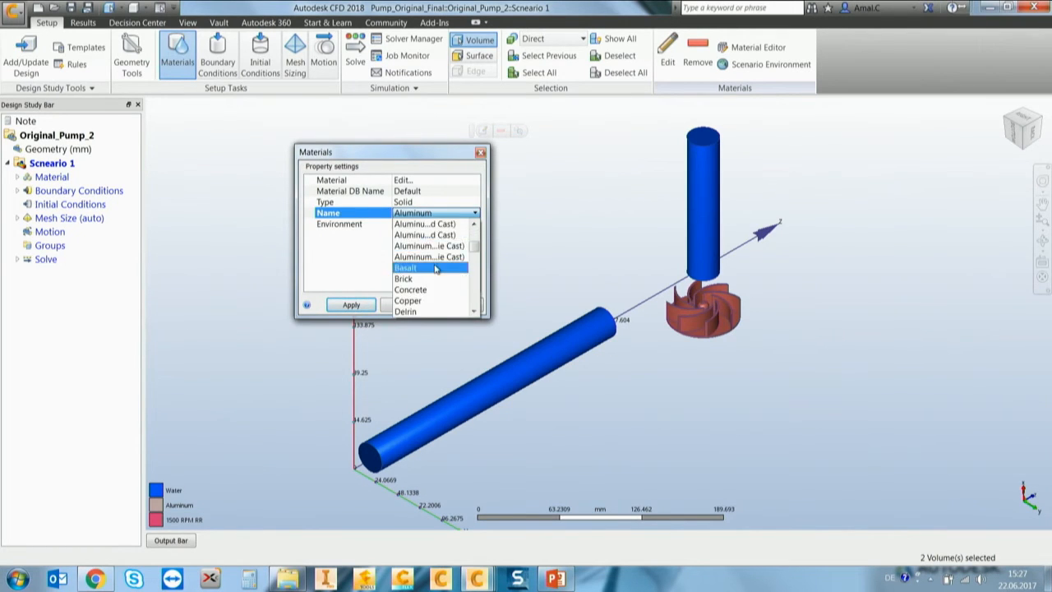
pyautogui.scroll(-8, 436, 270)
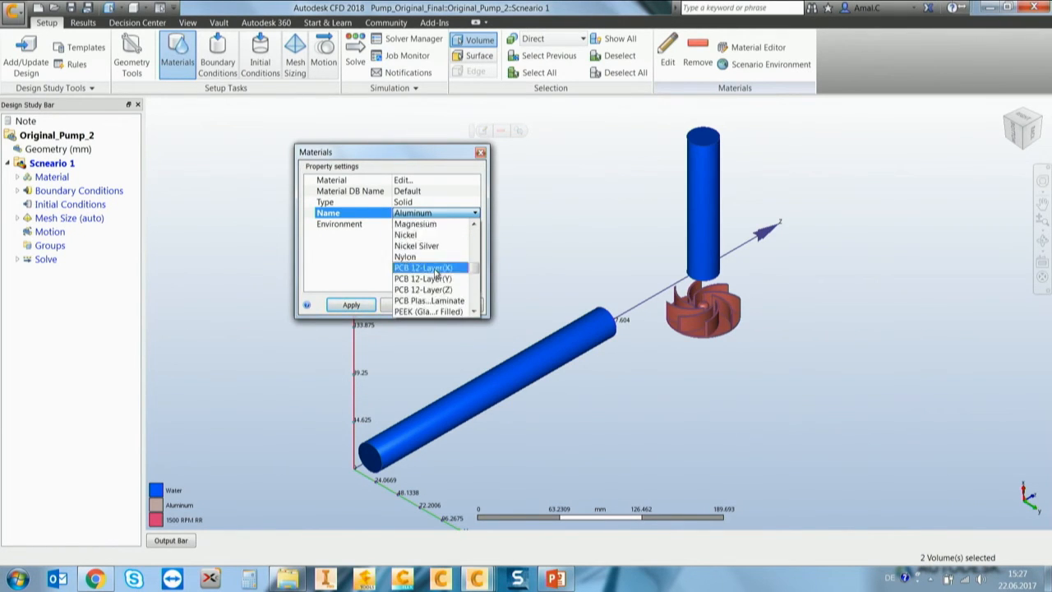
pyautogui.scroll(-5, 438, 271)
pyautogui.moveTo(475, 301); pyautogui.dragTo(483, 211)
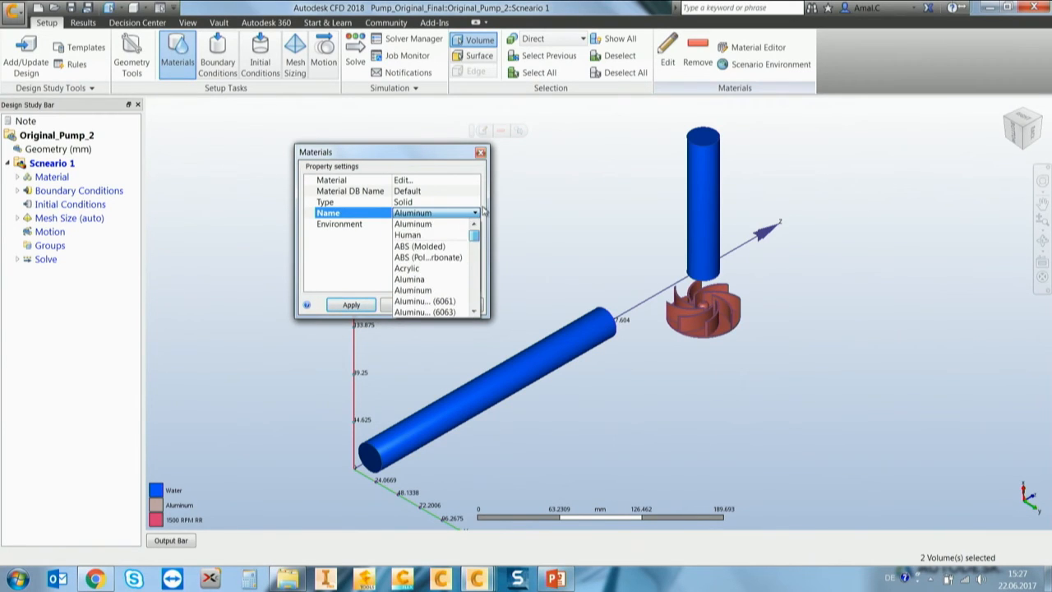
pyautogui.click(471, 223)
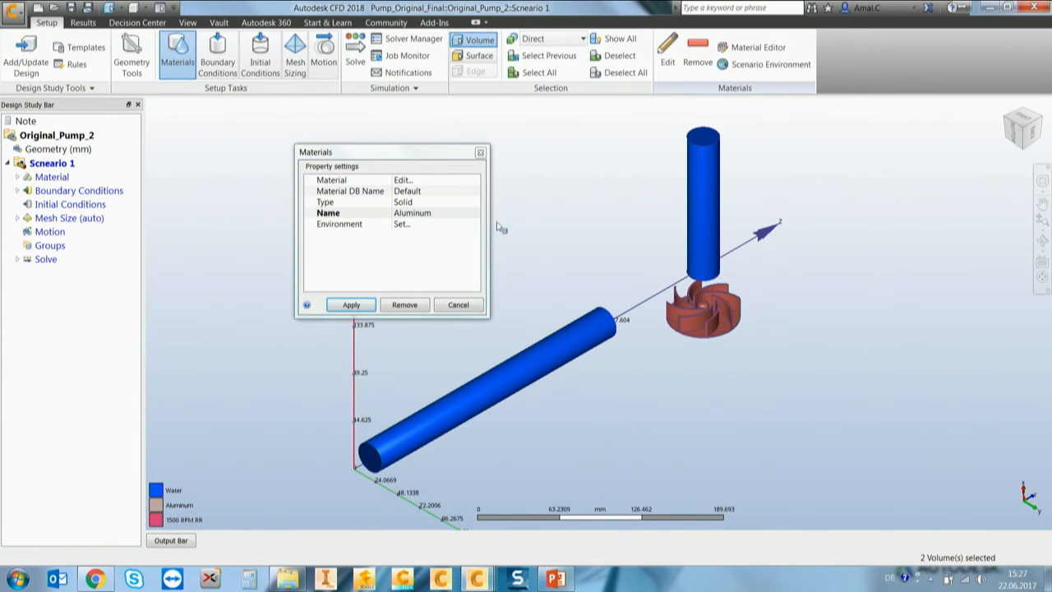
pyautogui.click(354, 304)
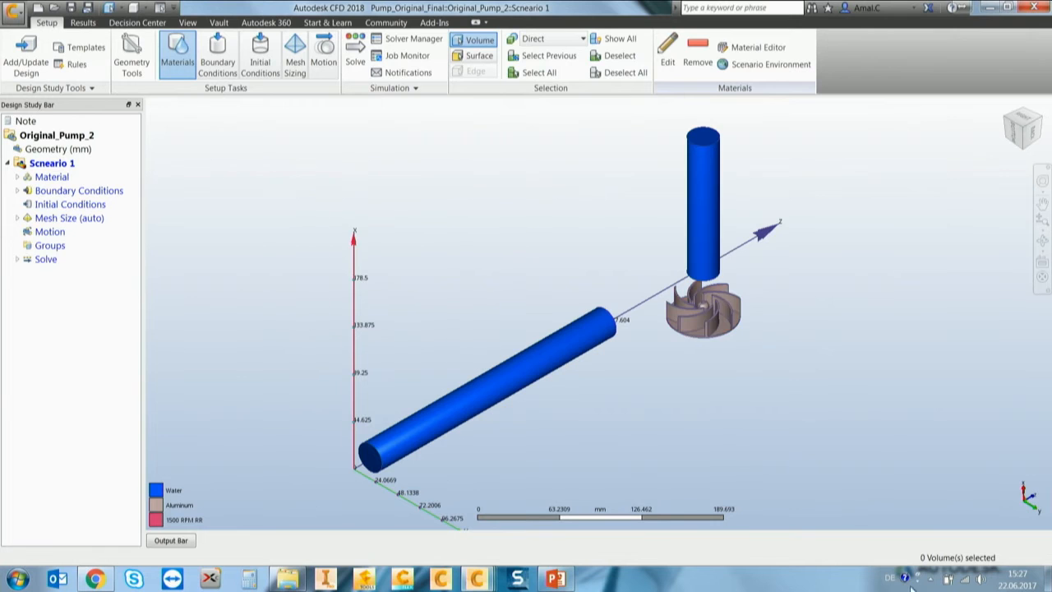
# Show all volumes, hide those around the rotating region, and open its 1500 RPM RR material for editing.
pyautogui.rightClick(456, 263)
pyautogui.click(504, 392)
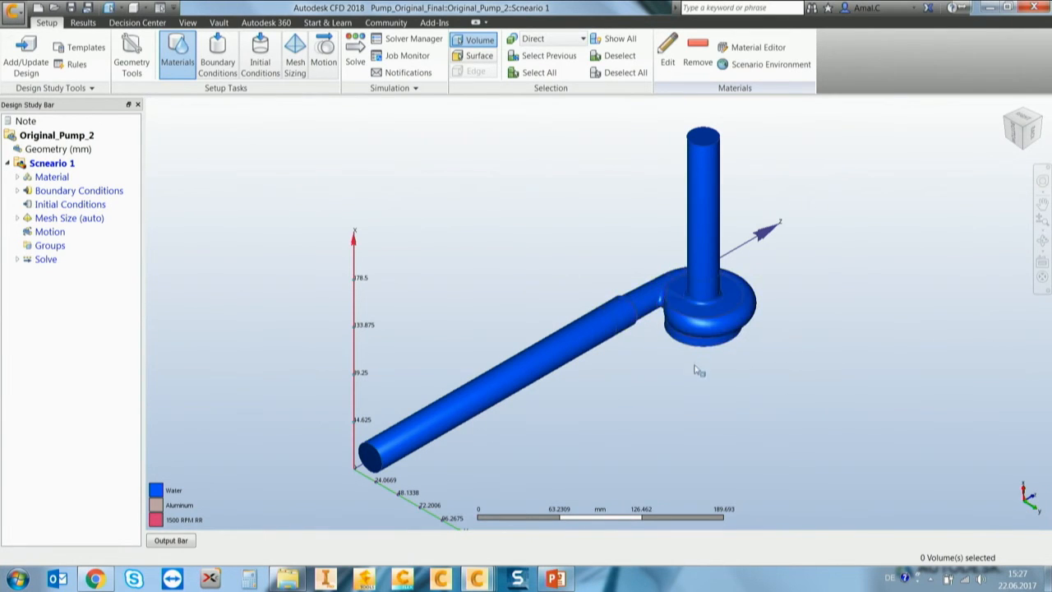
pyautogui.keyDown('ctrl'); pyautogui.middleClick(695, 328); pyautogui.keyUp('ctrl')
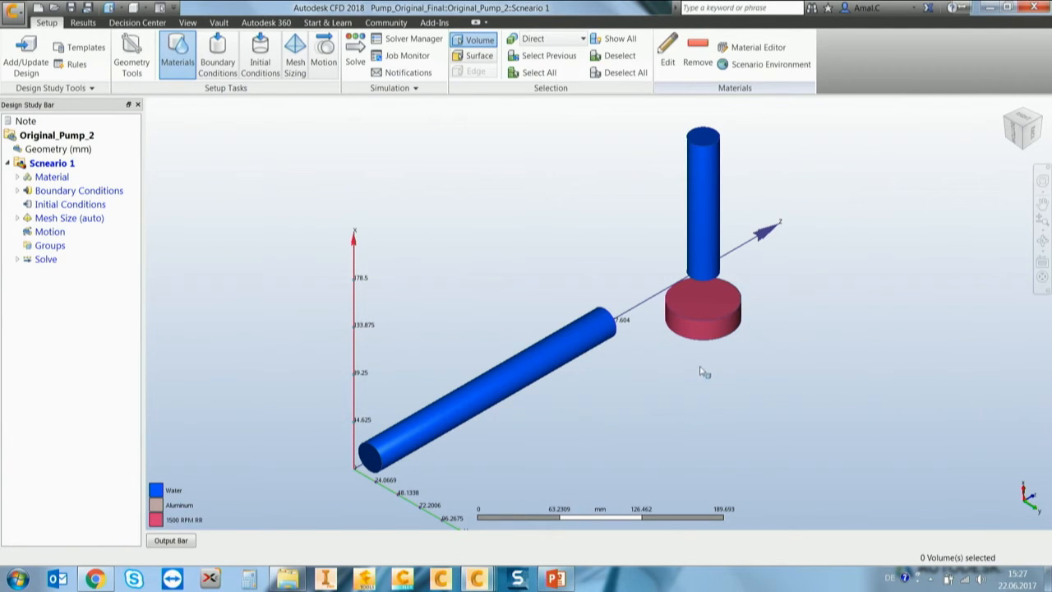
pyautogui.click(695, 315)
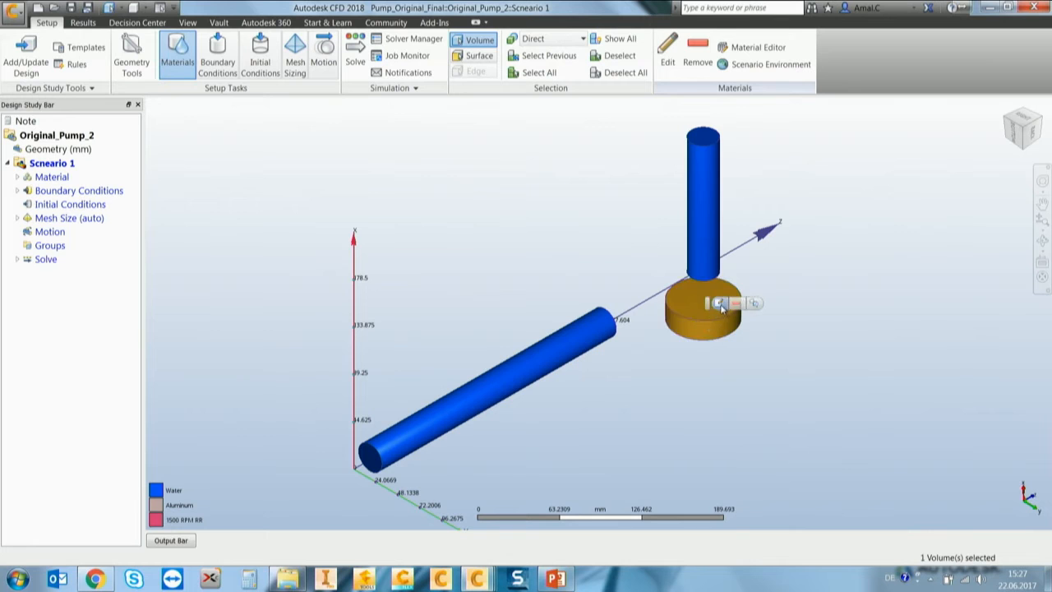
pyautogui.click(720, 304)
pyautogui.moveTo(817, 382); pyautogui.dragTo(265, 146)
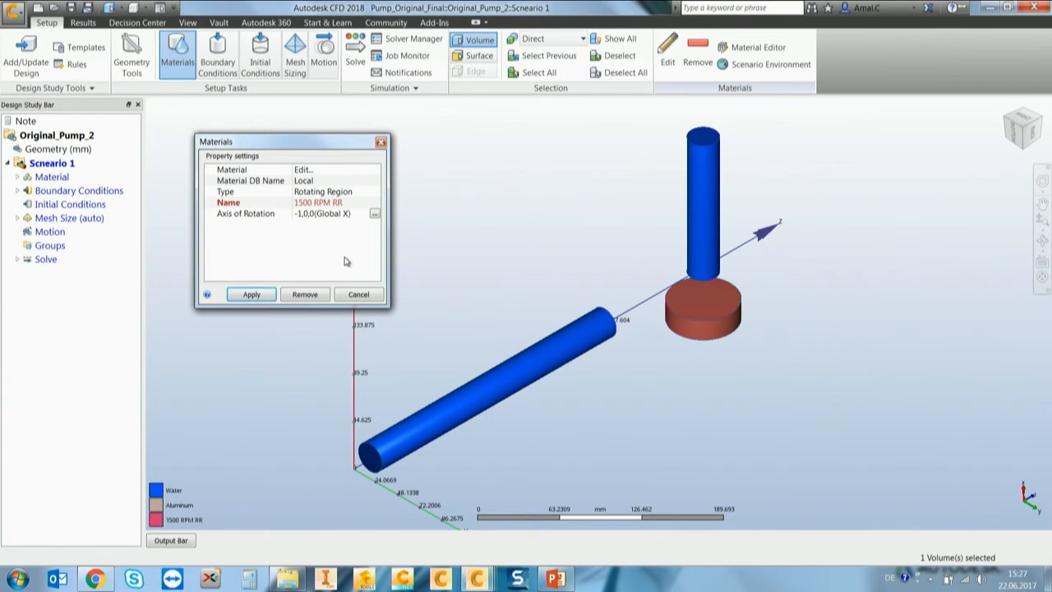
pyautogui.click(313, 174)
pyautogui.moveTo(481, 146); pyautogui.dragTo(503, 146)
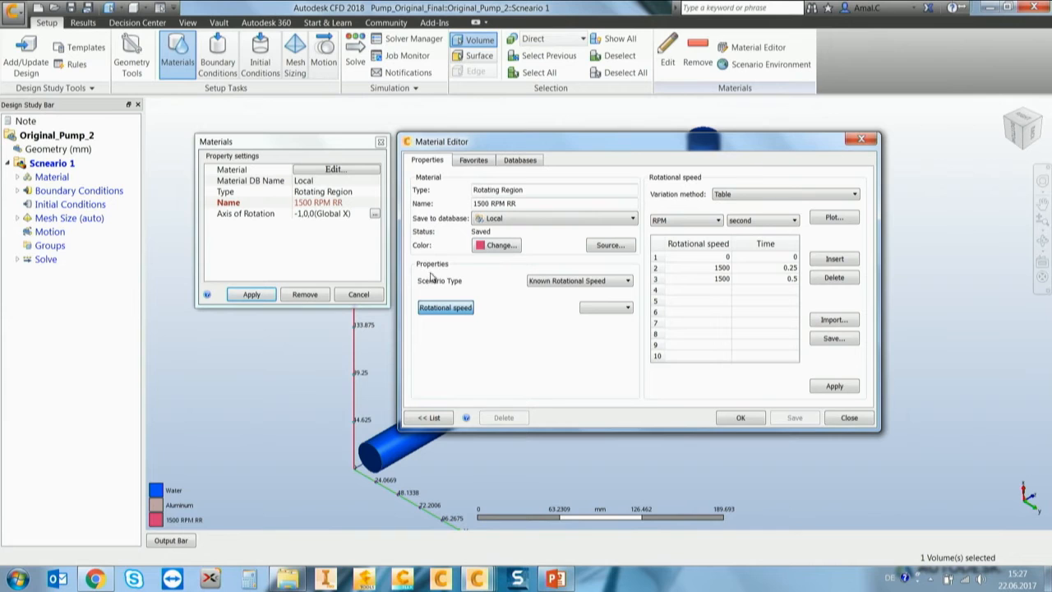
# Set the scenario type to Known Rotational Speed, apply the rotational speed table, and assign the material to the rotating region.
pyautogui.click(606, 282)
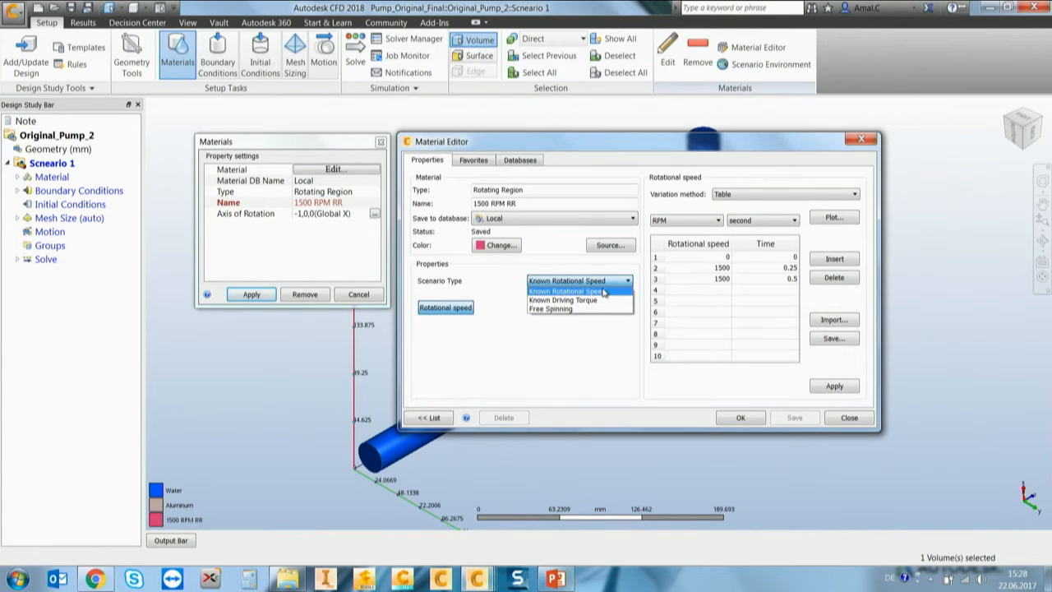
pyautogui.click(603, 292)
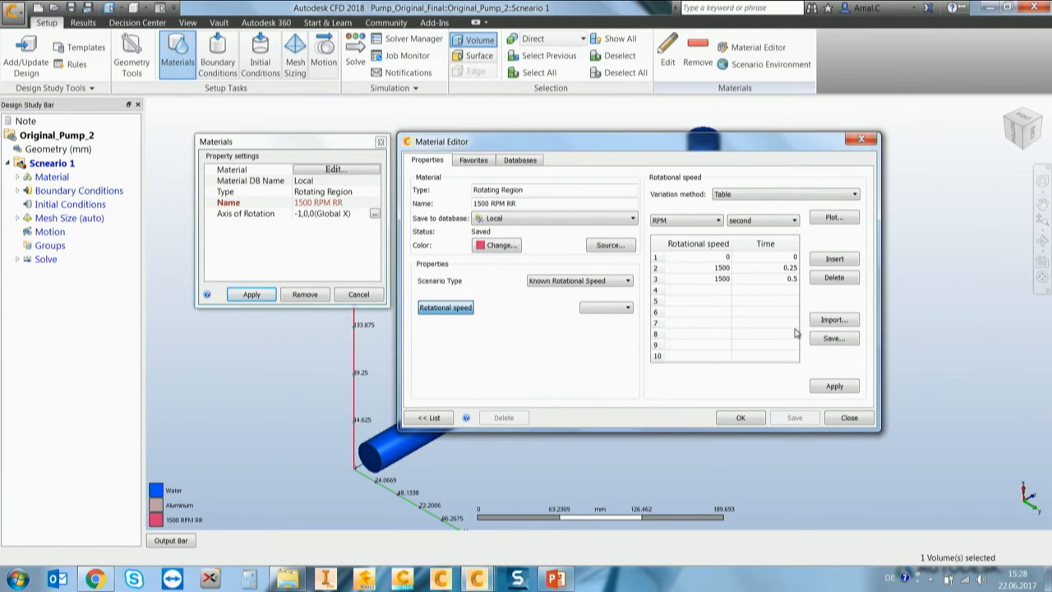
pyautogui.click(781, 270)
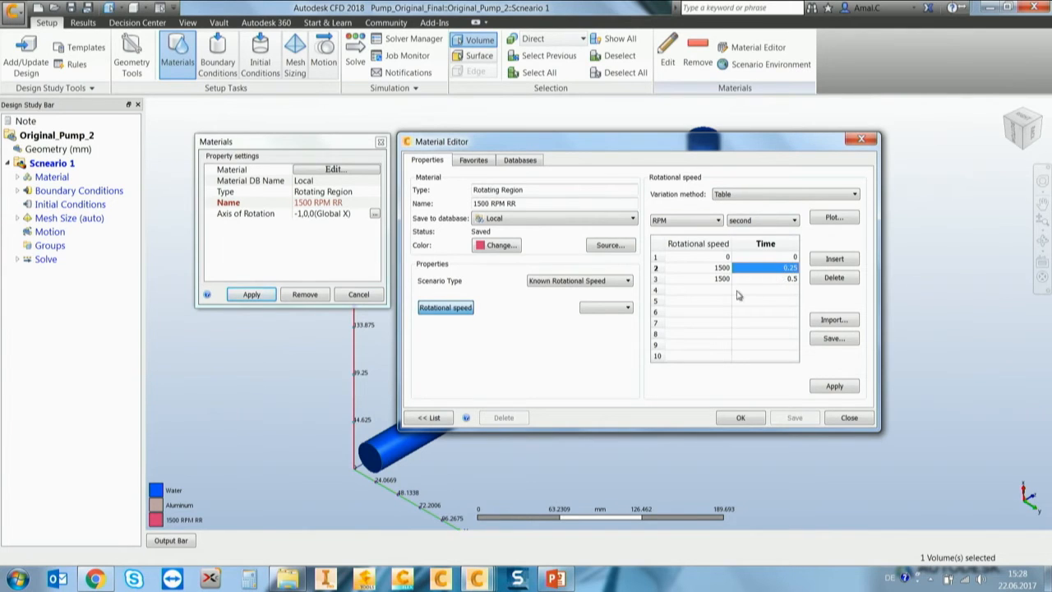
pyautogui.click(707, 270)
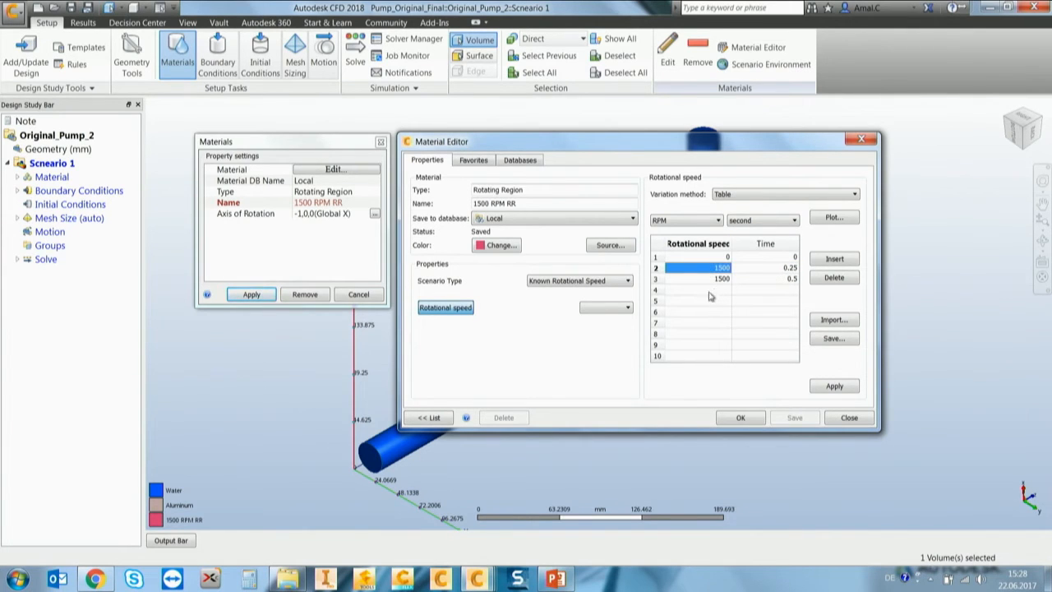
pyautogui.click(834, 386)
pyautogui.click(749, 422)
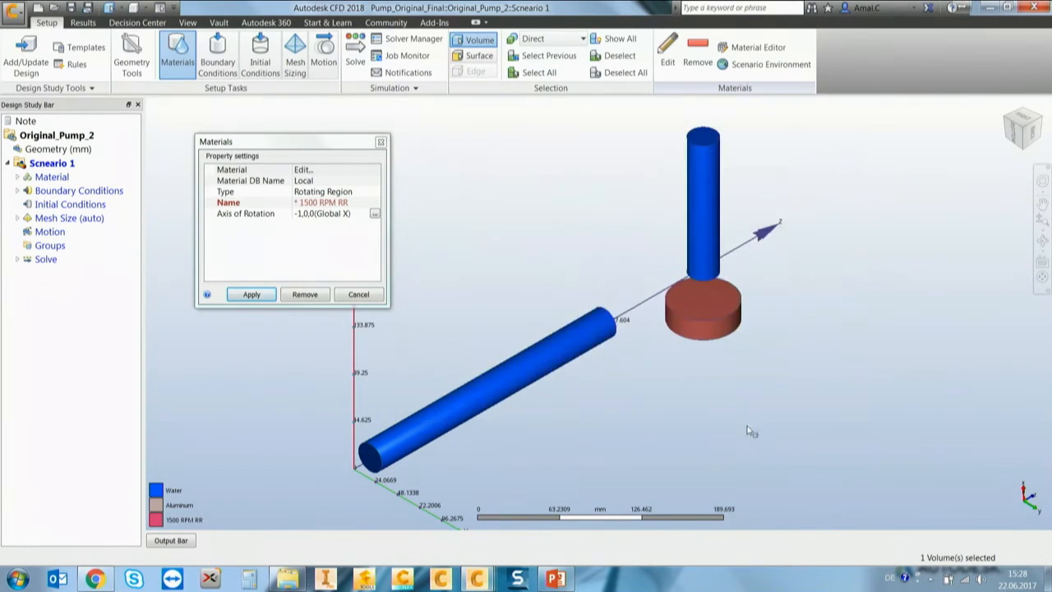
pyautogui.click(261, 296)
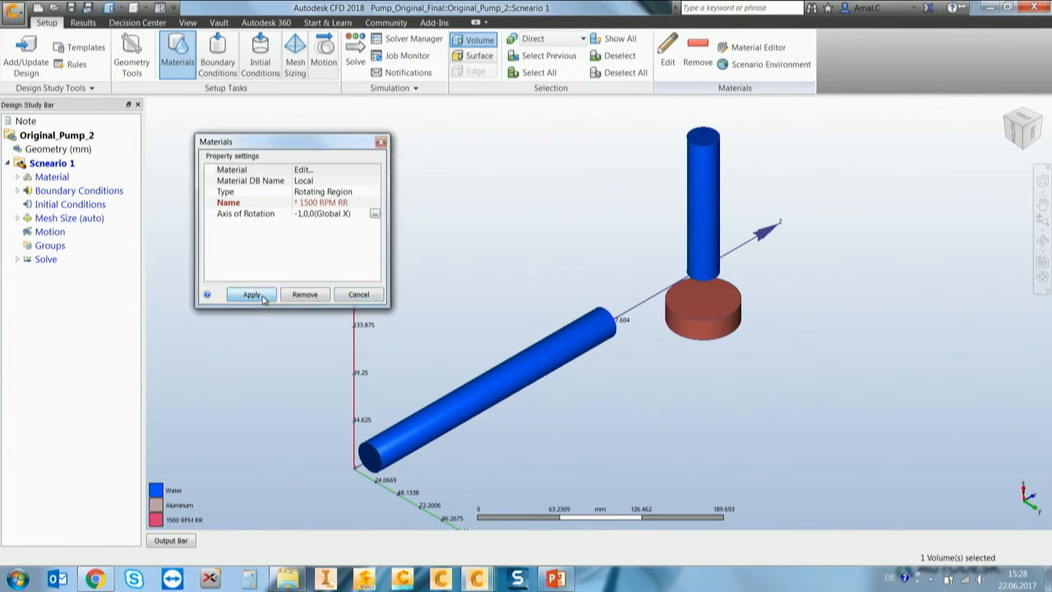
# Switch to the boundary conditions setup and show the whole pump model.
pyautogui.click(215, 66)
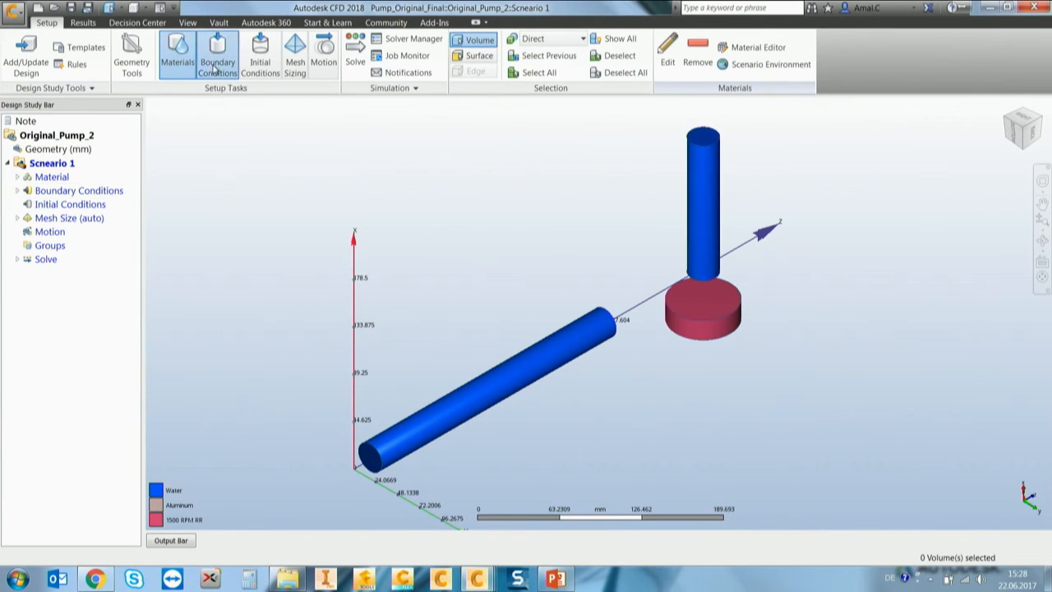
pyautogui.click(619, 40)
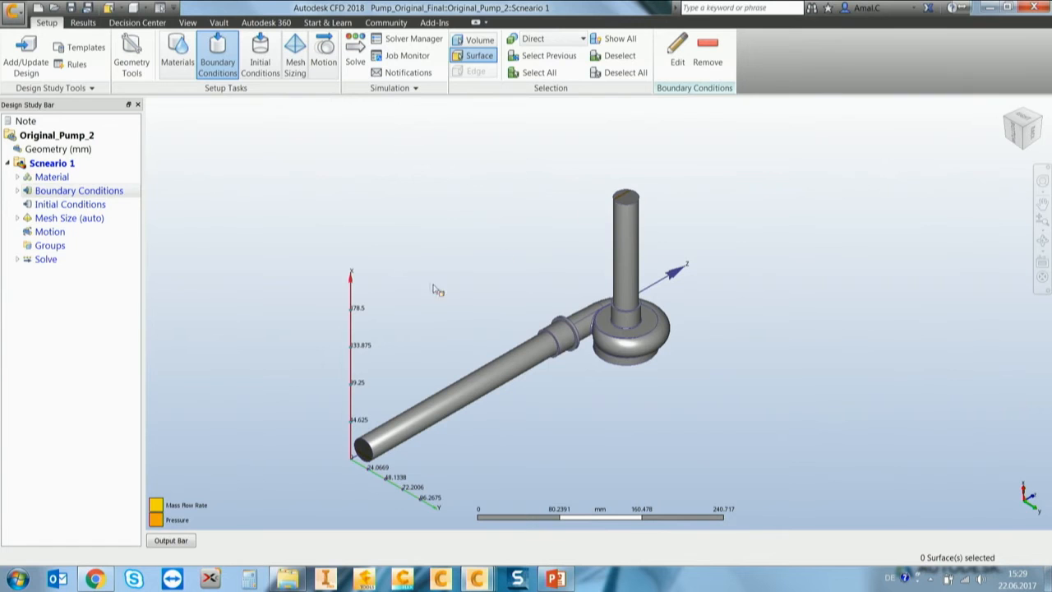
# Review the pressure boundary condition on the vertical pipe's end face, close it unchanged and clear the selection.
pyautogui.click(625, 200)
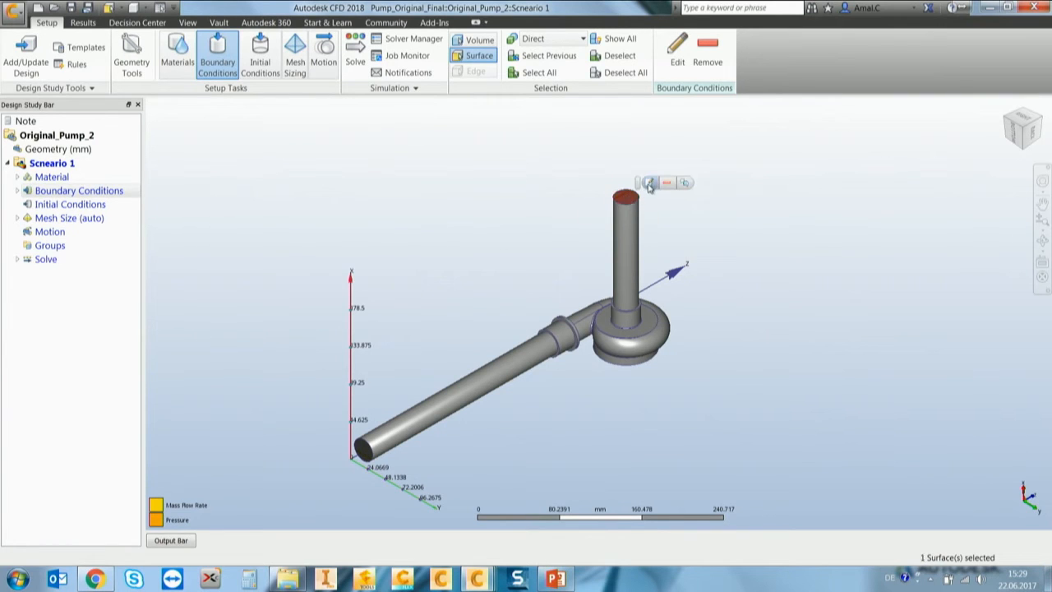
pyautogui.click(649, 182)
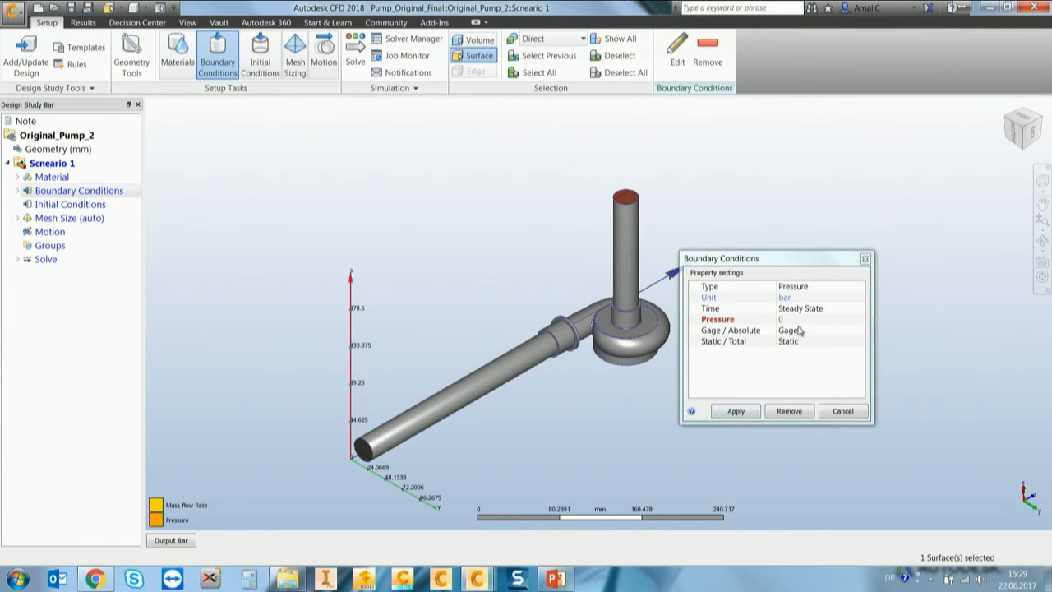
pyautogui.click(865, 259)
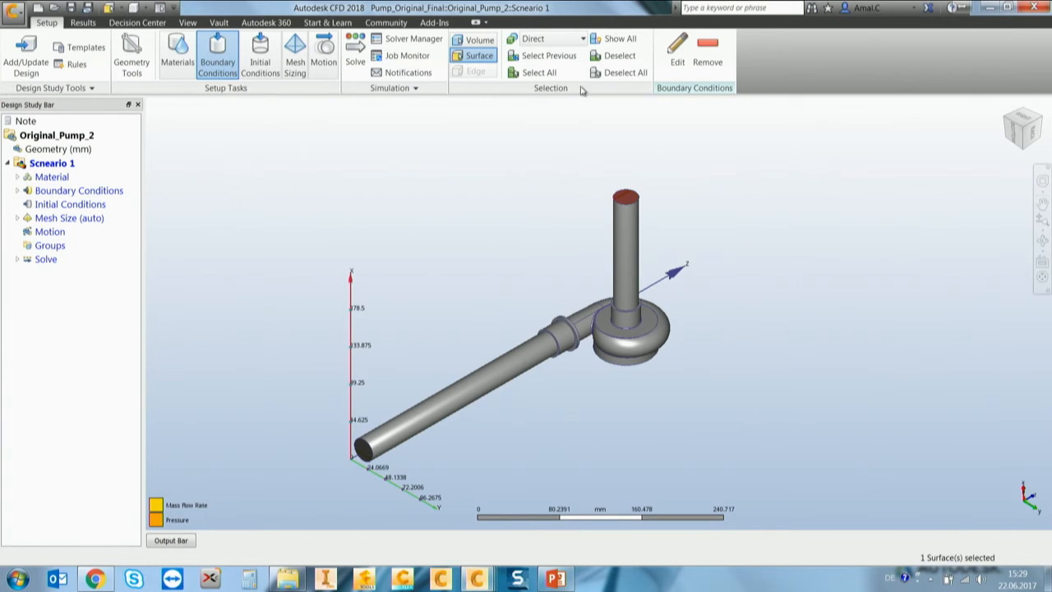
pyautogui.click(620, 72)
# Open the mass flow rate boundary condition on the long pipe's end face and move its settings clear of the model.
pyautogui.scroll(3, 392, 377)
pyautogui.scroll(1, 392, 376)
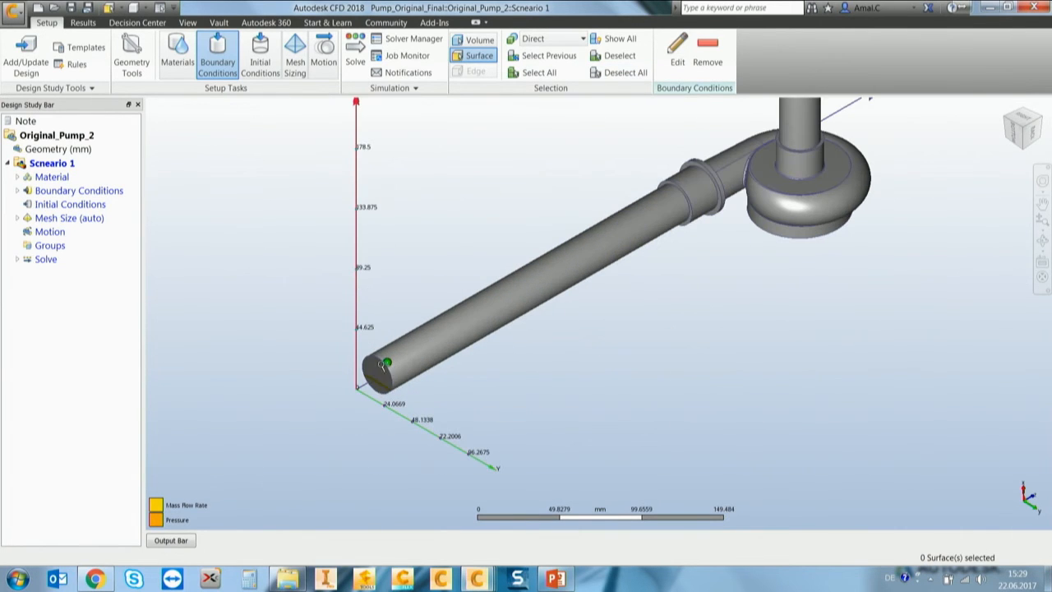
pyautogui.doubleClick(403, 370)
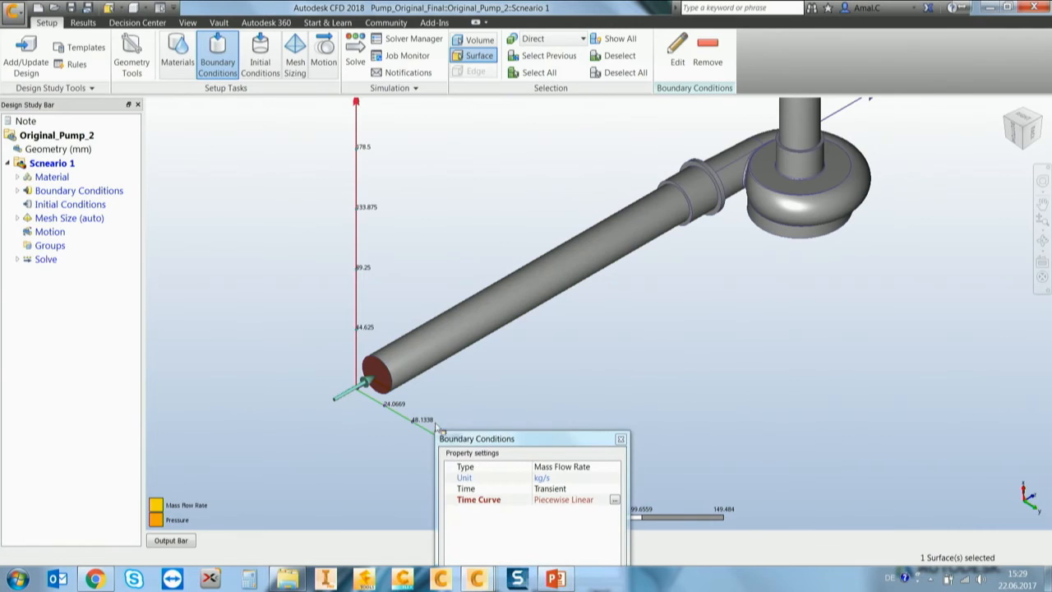
pyautogui.moveTo(460, 440); pyautogui.dragTo(226, 169)
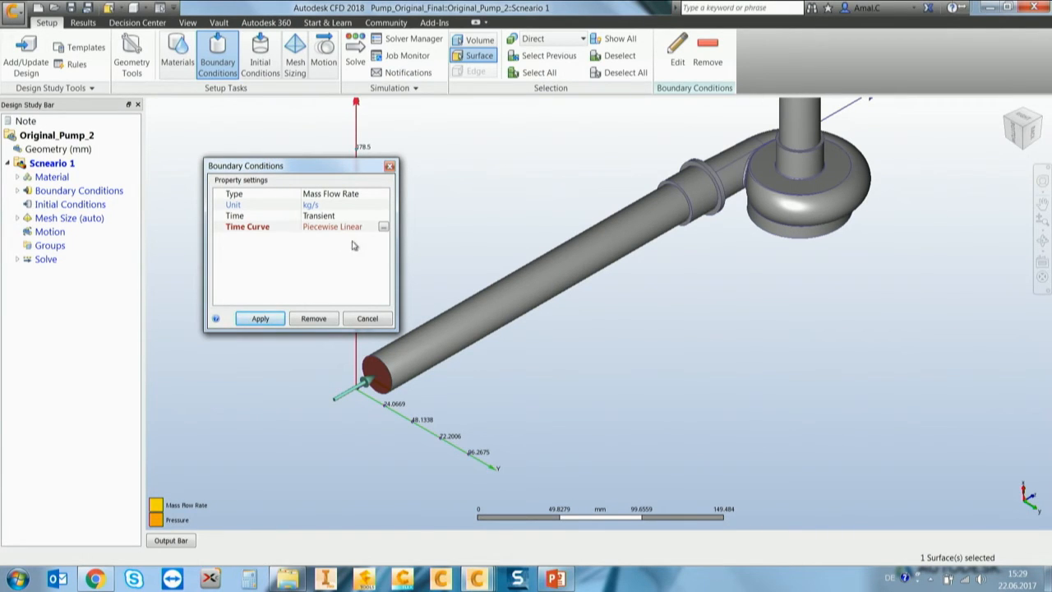
# Review the values and times in the mass flow rate's piecewise linear time curve, accept the curve and apply the boundary condition.
pyautogui.click(383, 228)
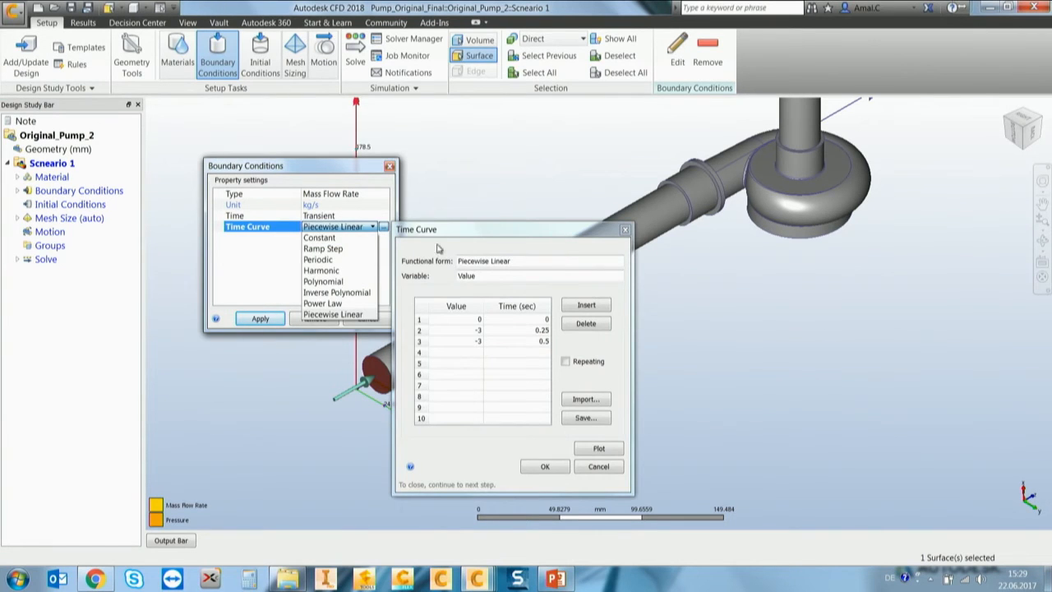
pyautogui.click(486, 232)
pyautogui.moveTo(498, 231); pyautogui.dragTo(509, 169)
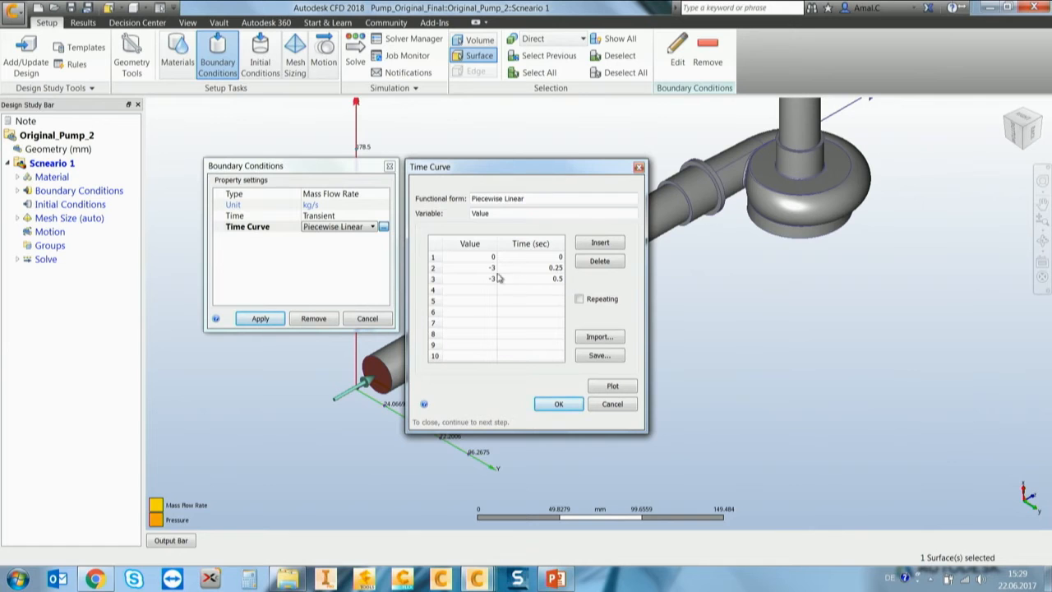
pyautogui.moveTo(521, 171); pyautogui.dragTo(656, 151)
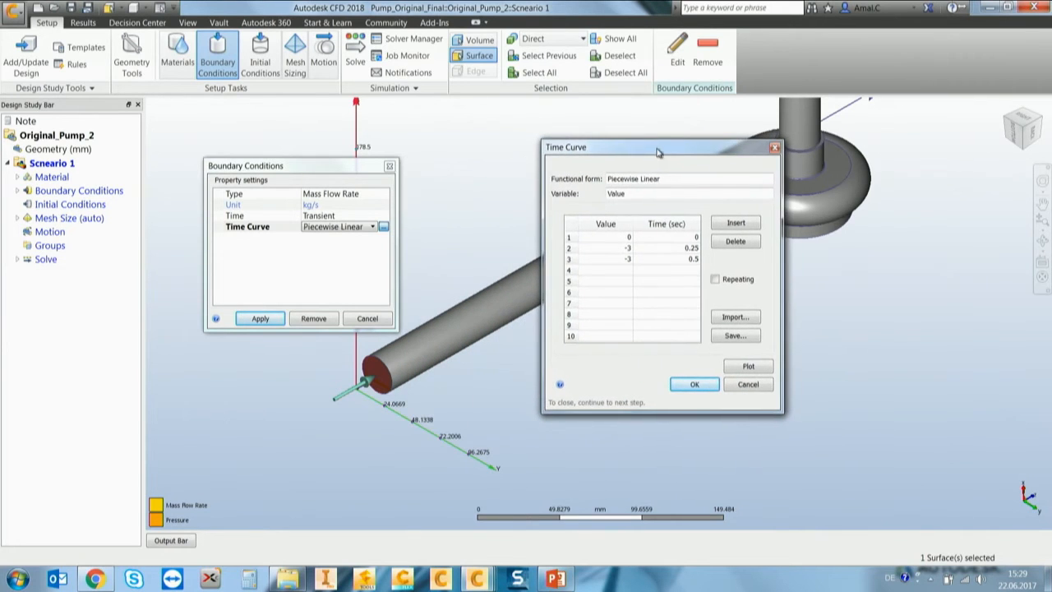
pyautogui.click(618, 248)
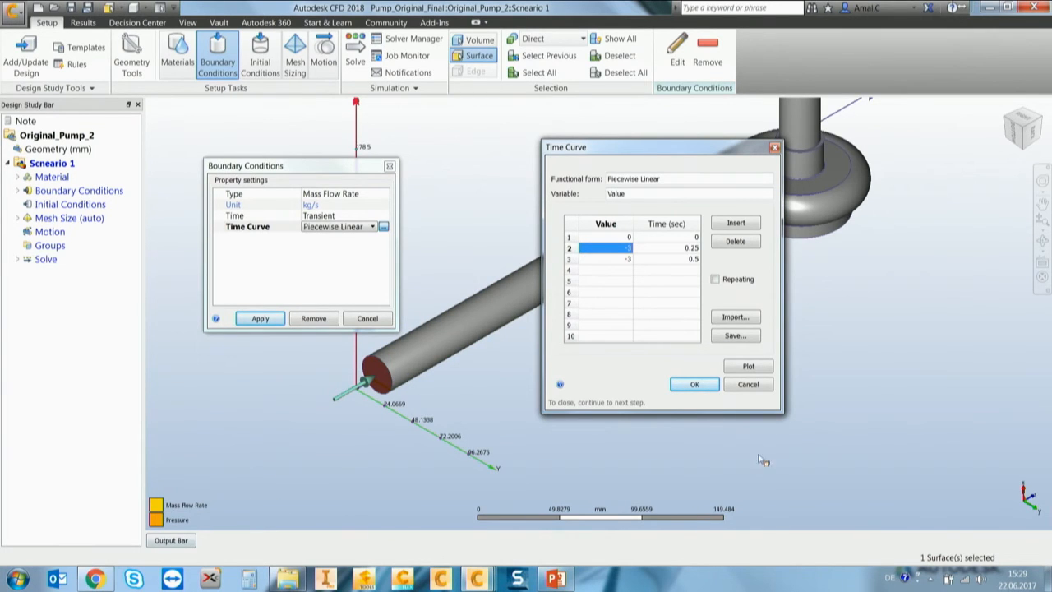
pyautogui.click(679, 247)
pyautogui.click(662, 260)
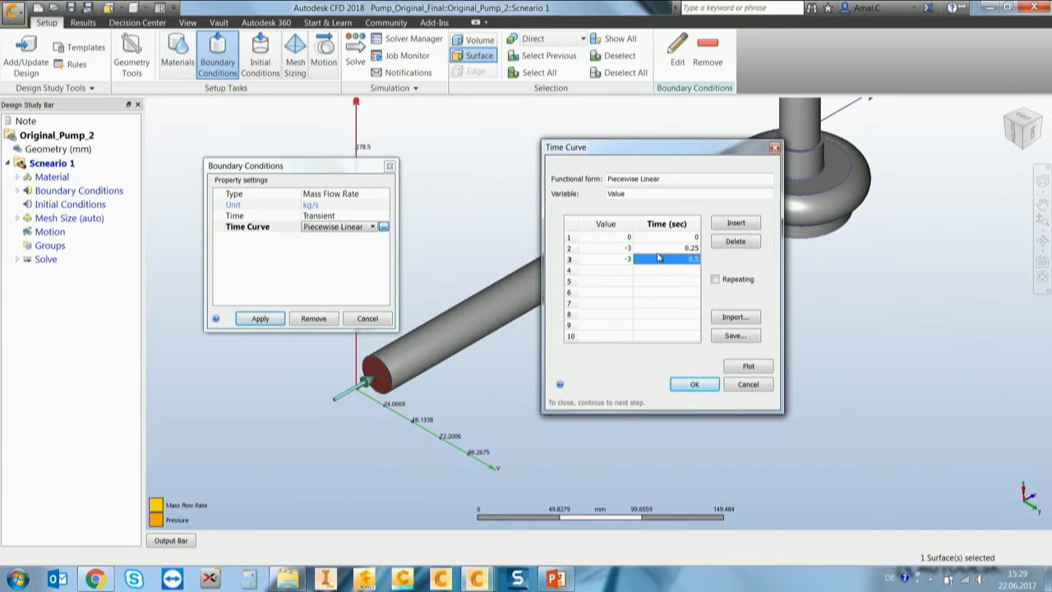
pyautogui.click(695, 384)
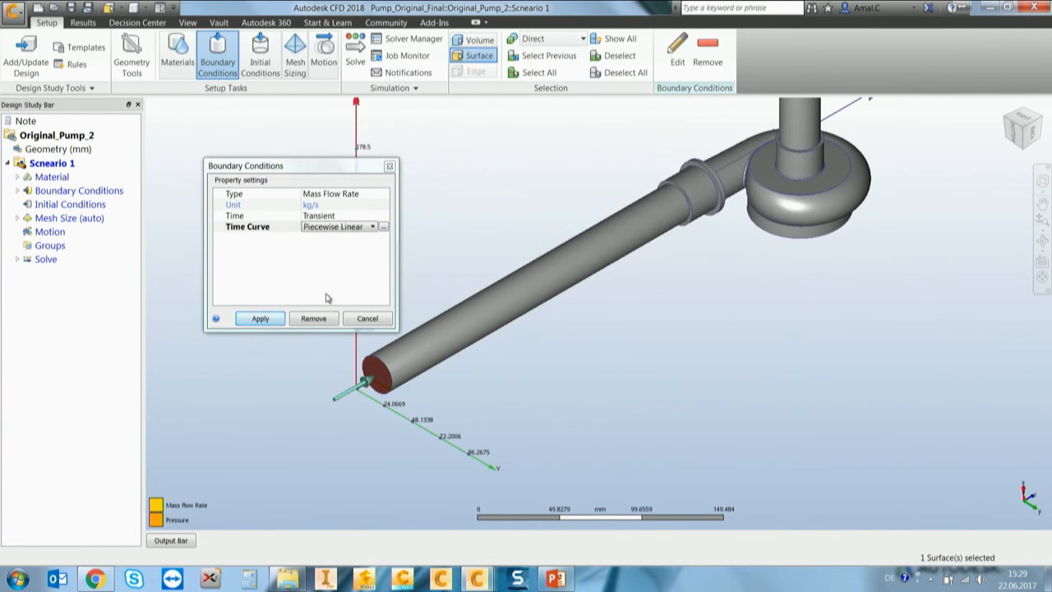
pyautogui.click(276, 320)
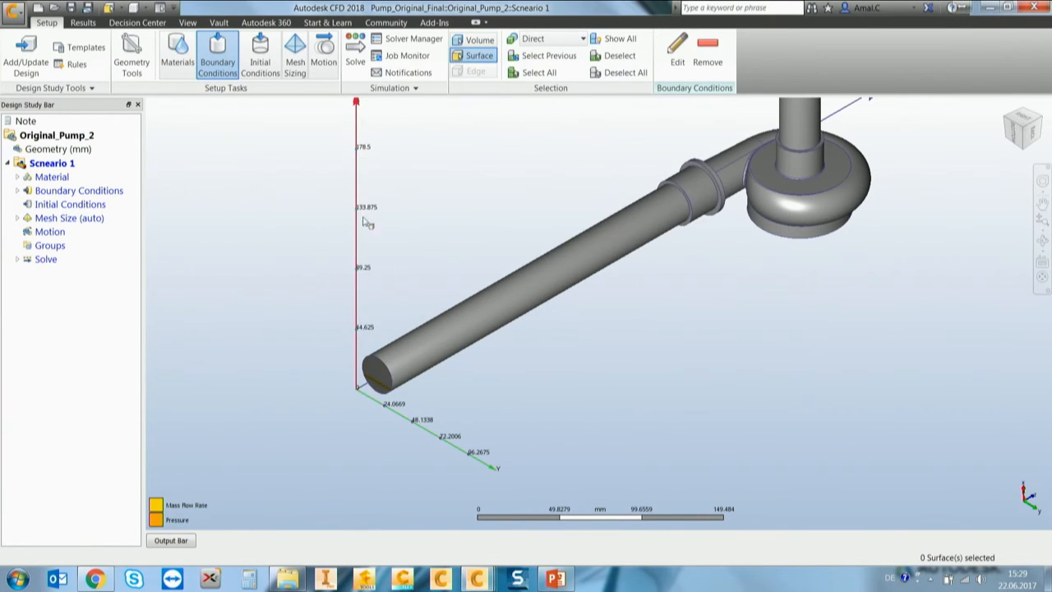
# Switch the setup to mesh sizing, select the vertical pipe volume and clear the selection again.
pyautogui.click(292, 65)
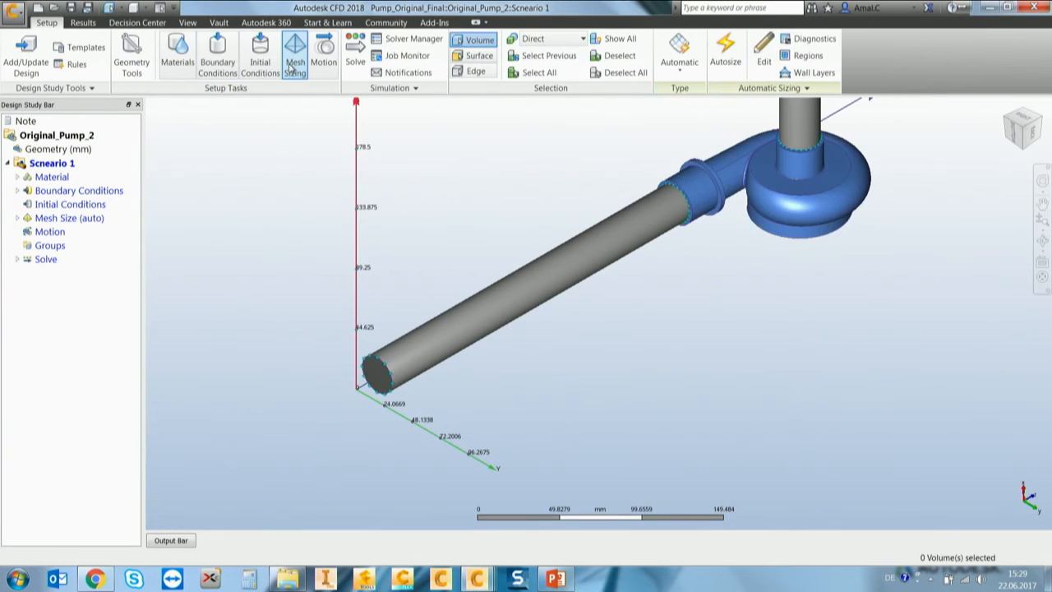
pyautogui.keyDown('shift'); pyautogui.moveTo(444, 329); pyautogui.dragTo(471, 321, button='middle'); pyautogui.keyUp('shift')
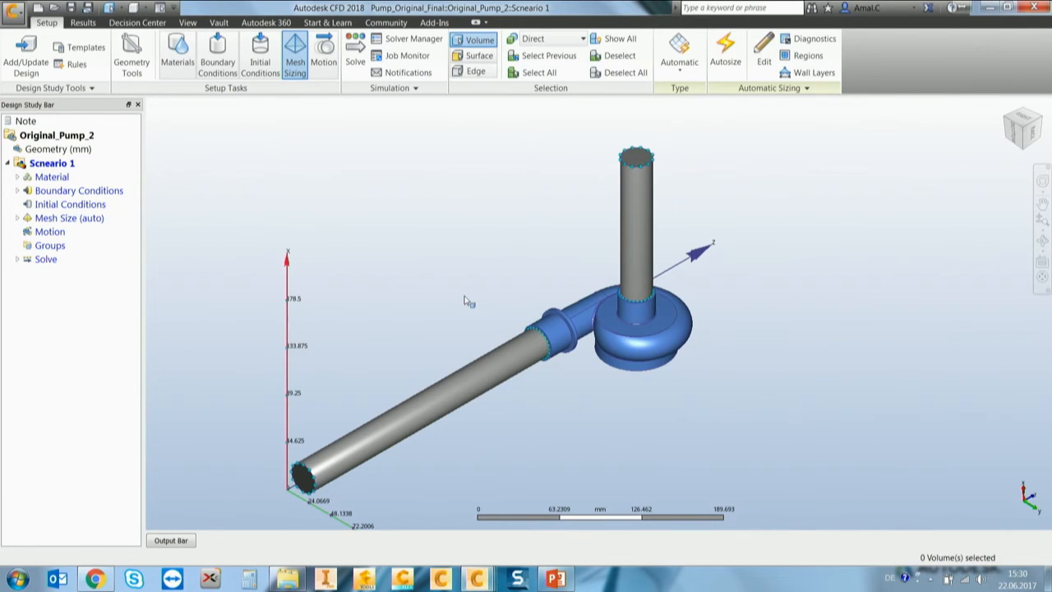
pyautogui.click(631, 275)
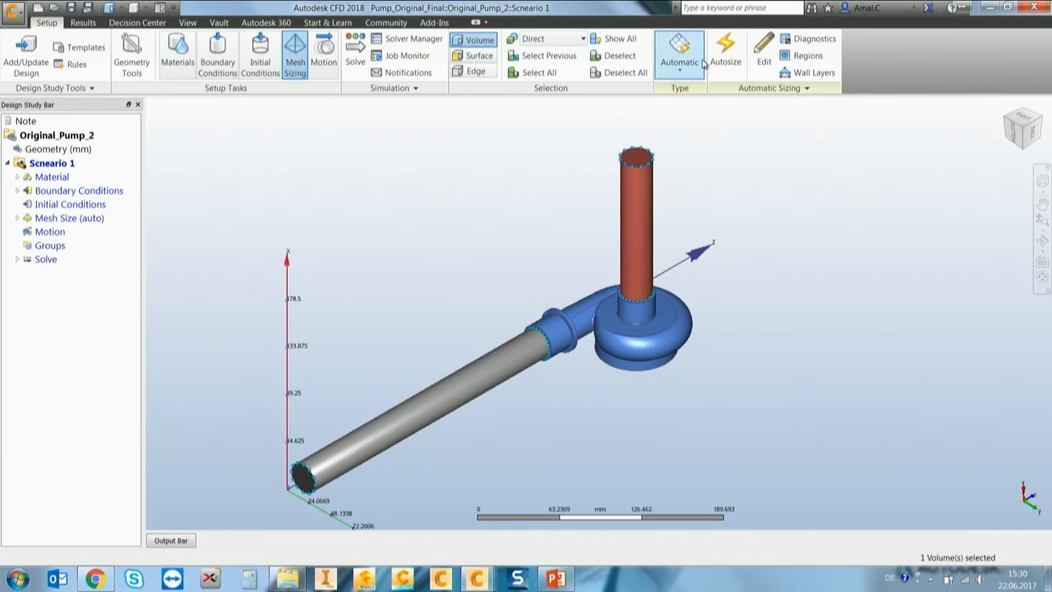
pyautogui.click(640, 73)
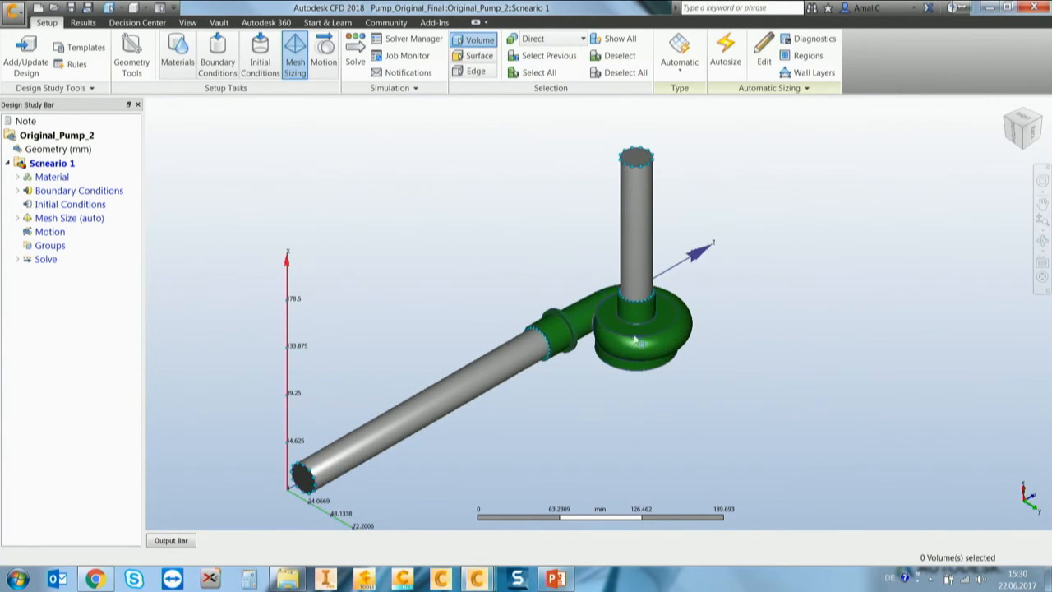
# Hide the volumes around the impeller, restore the inner fluid volumes, and examine the mesh seeds where the outlet joins the volute.
pyautogui.keyDown('ctrl'); pyautogui.middleClick(633, 362); pyautogui.keyUp('ctrl')
pyautogui.keyDown('ctrl'); pyautogui.middleClick(640, 337); pyautogui.keyUp('ctrl')
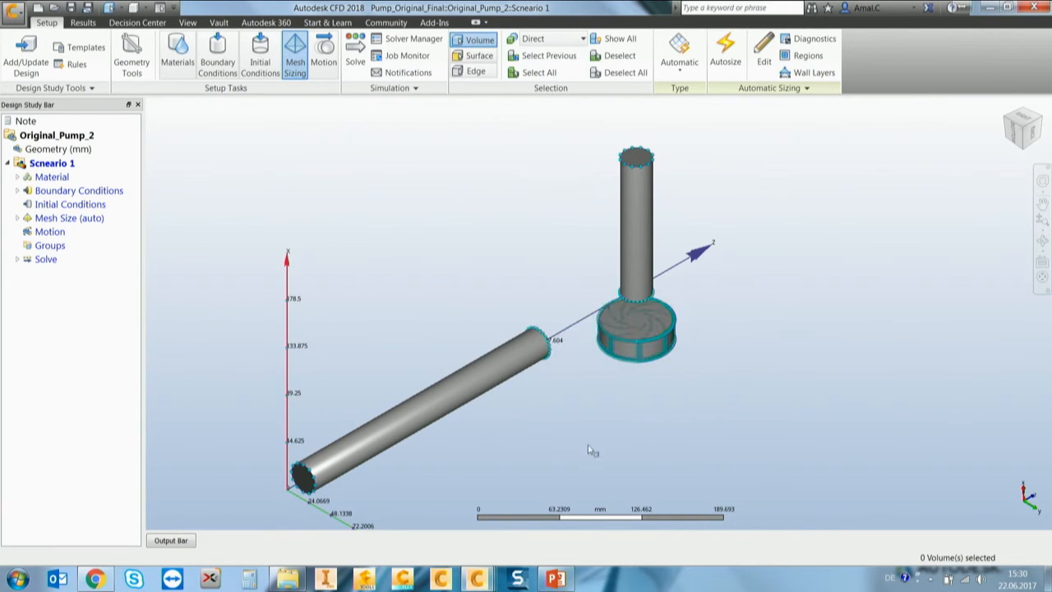
pyautogui.keyDown('ctrl'); pyautogui.middleClick(634, 353); pyautogui.keyUp('ctrl')
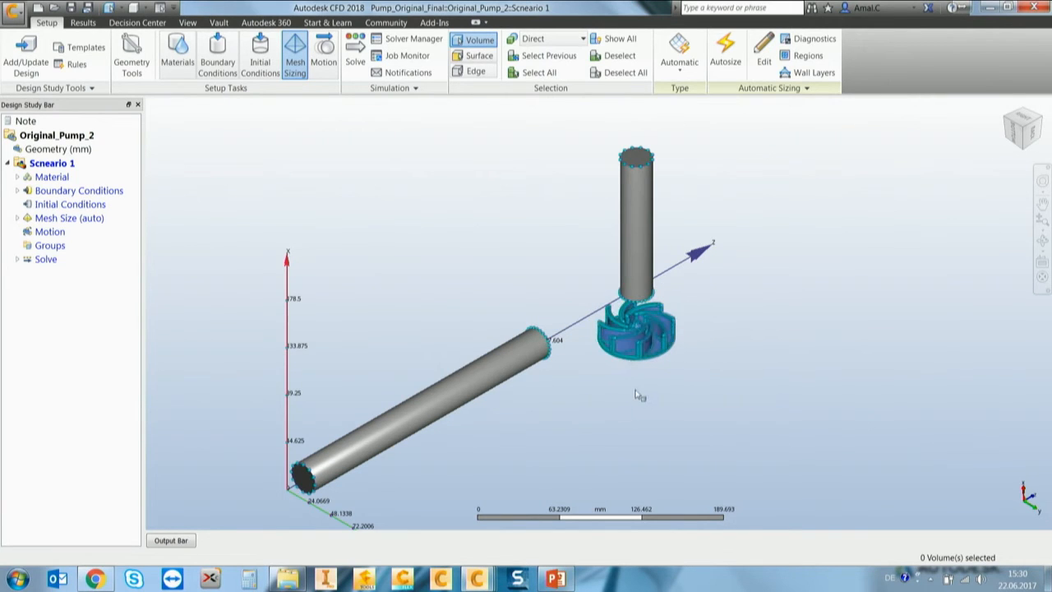
pyautogui.keyDown('ctrl'); pyautogui.middleClick(633, 384); pyautogui.keyUp('ctrl')
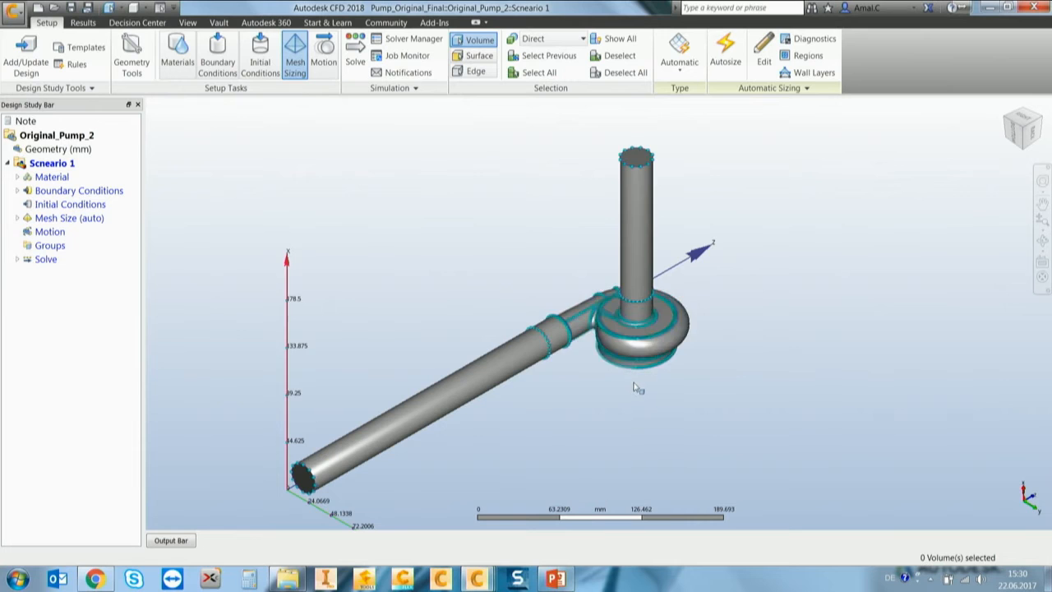
pyautogui.scroll(-2, 629, 398)
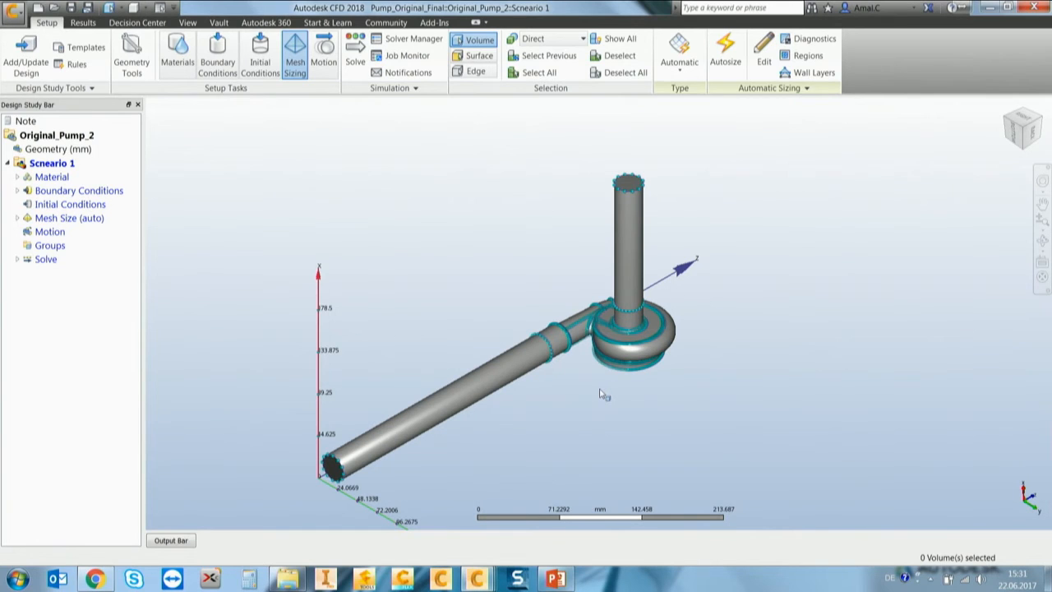
pyautogui.scroll(5, 593, 341)
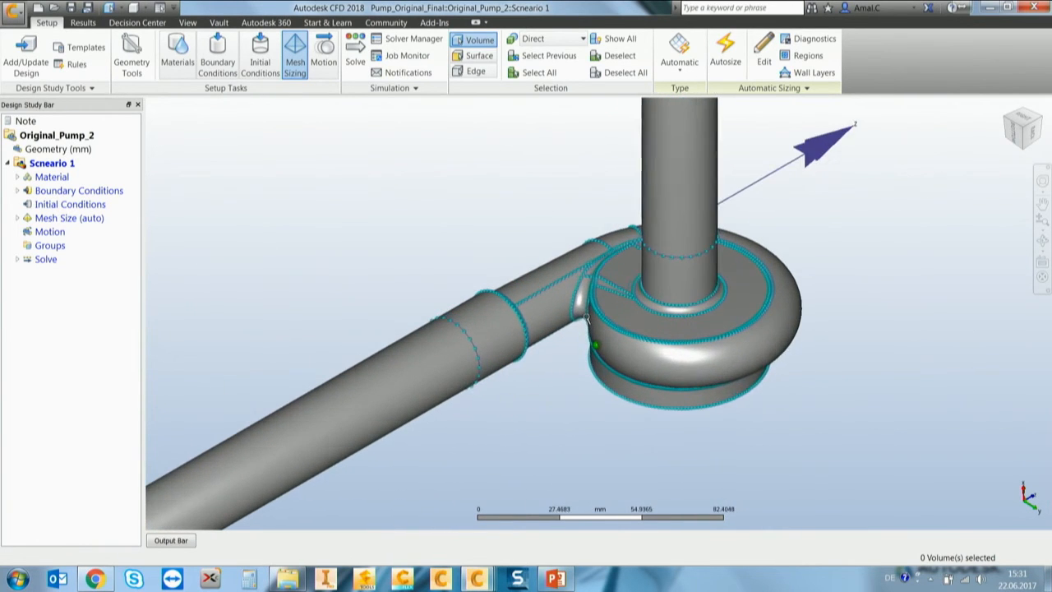
pyautogui.scroll(3, 585, 319)
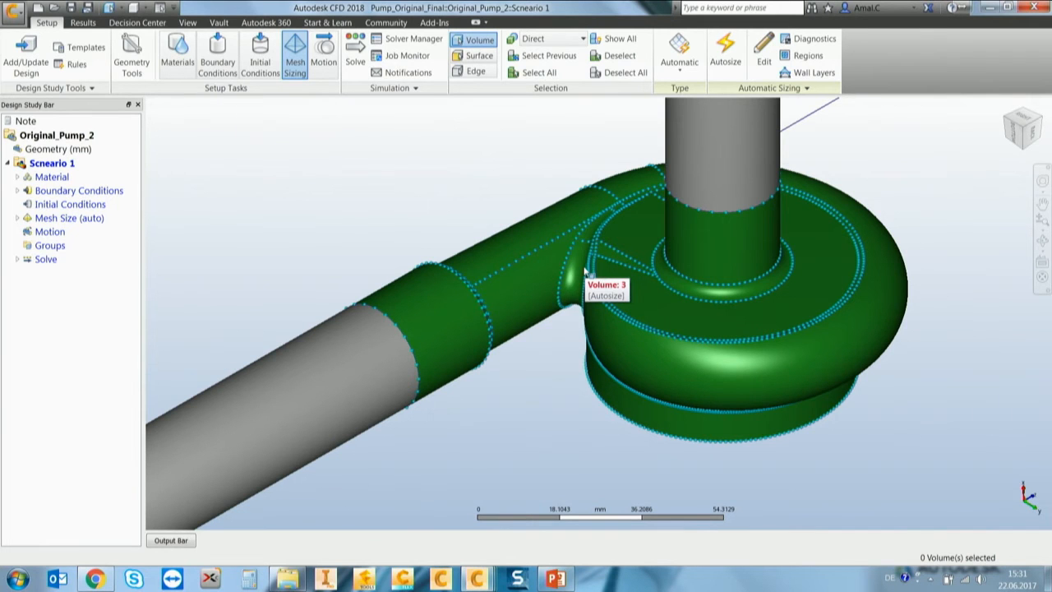
pyautogui.scroll(-5, 534, 443)
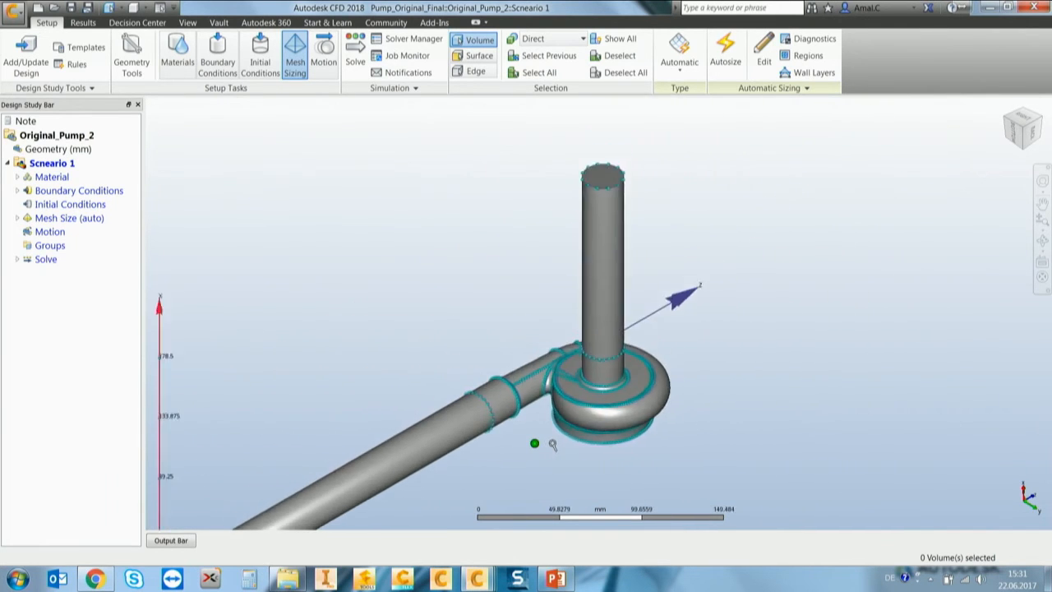
pyautogui.scroll(-2, 534, 443)
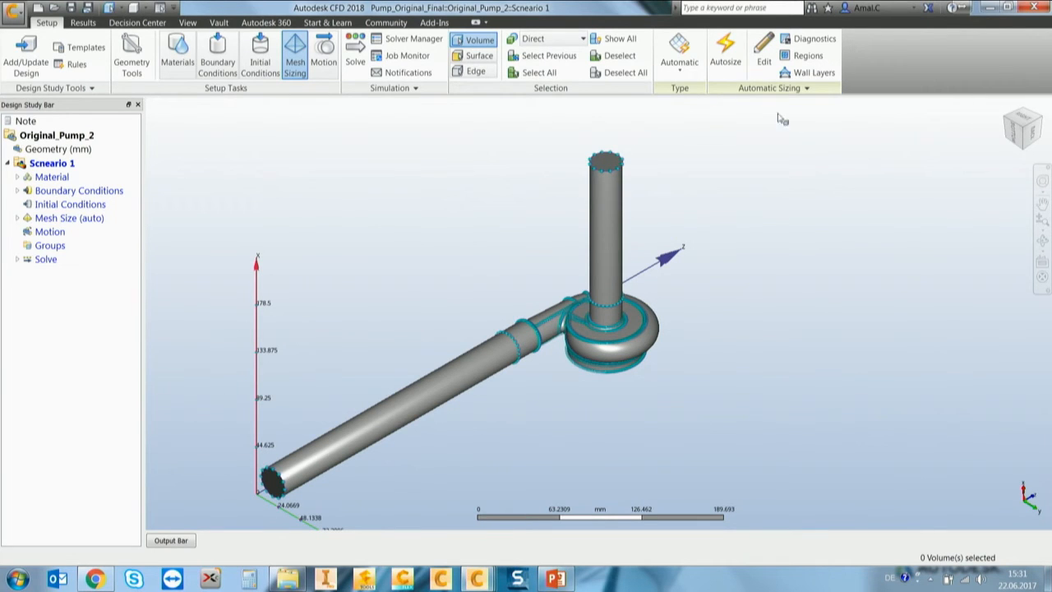
# Add a box mesh refinement region around the pump and close the region setup without assigning a mesh size.
pyautogui.click(801, 56)
pyautogui.click(140, 83)
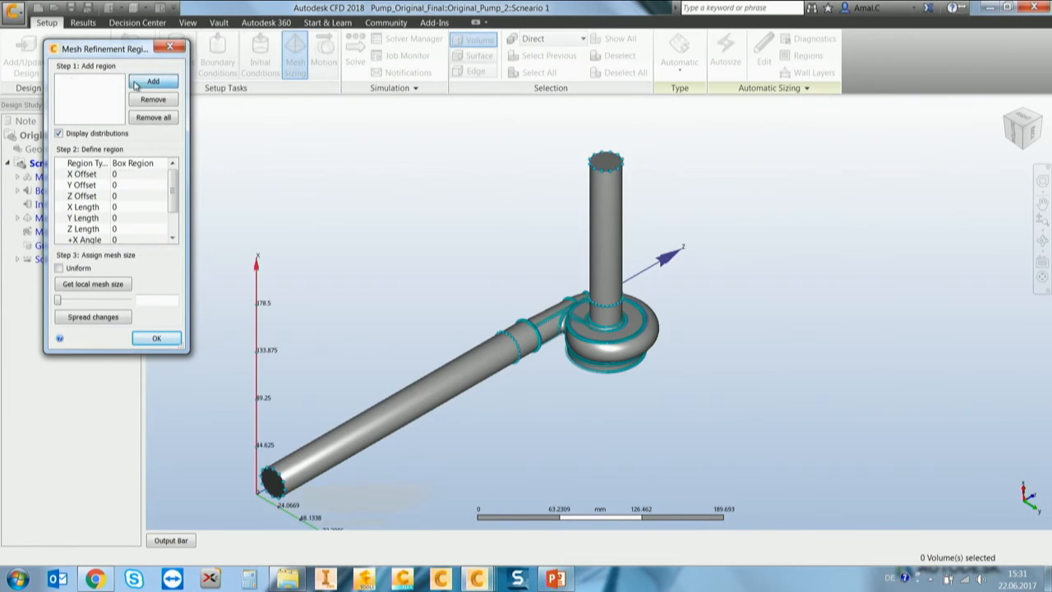
pyautogui.scroll(3, 560, 344)
pyautogui.scroll(-4, 560, 344)
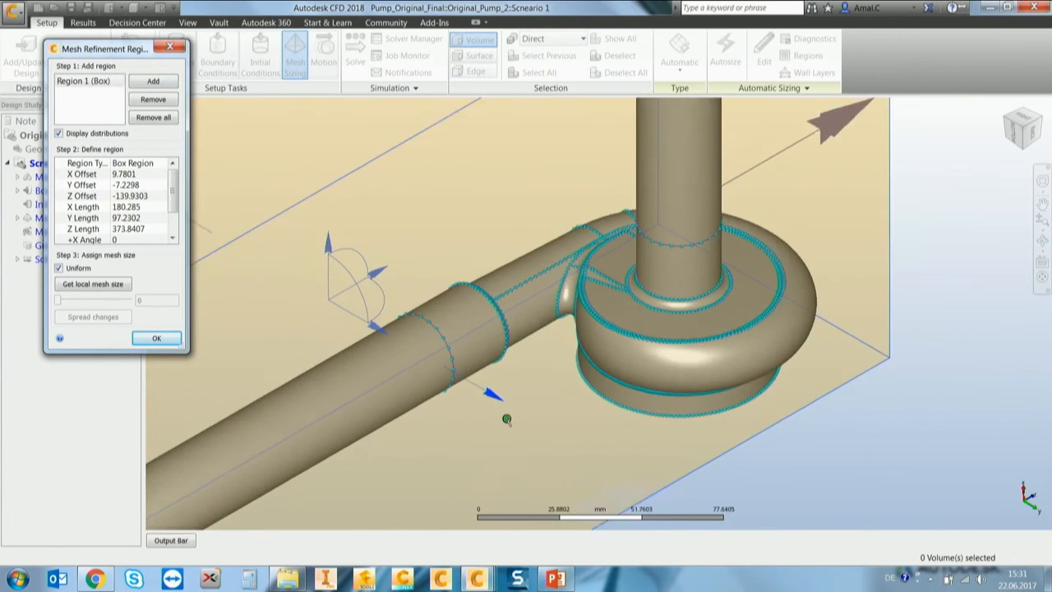
pyautogui.scroll(3, 505, 385)
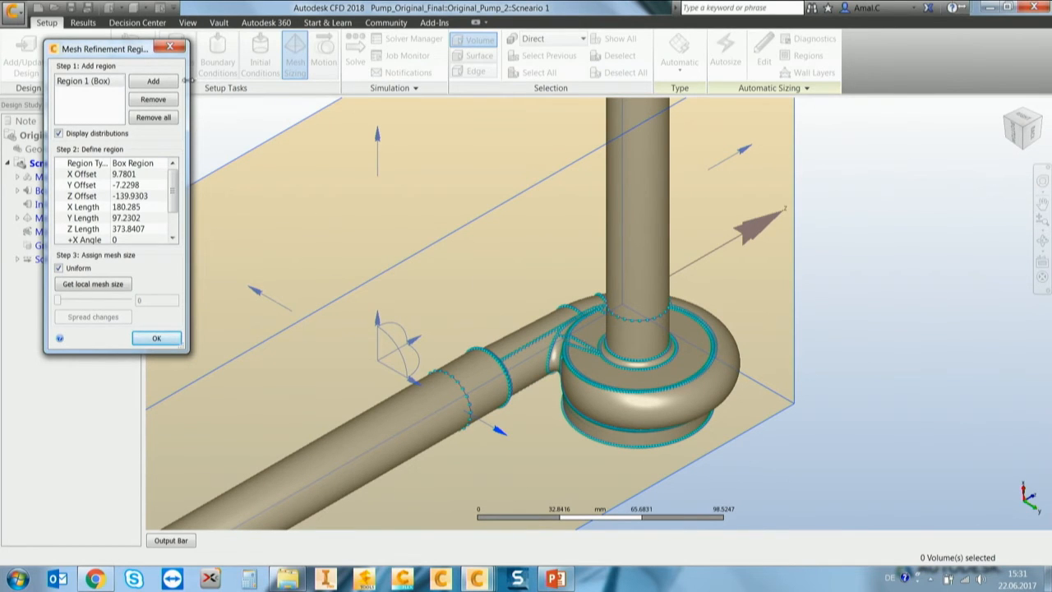
pyautogui.click(171, 50)
pyautogui.click(630, 298)
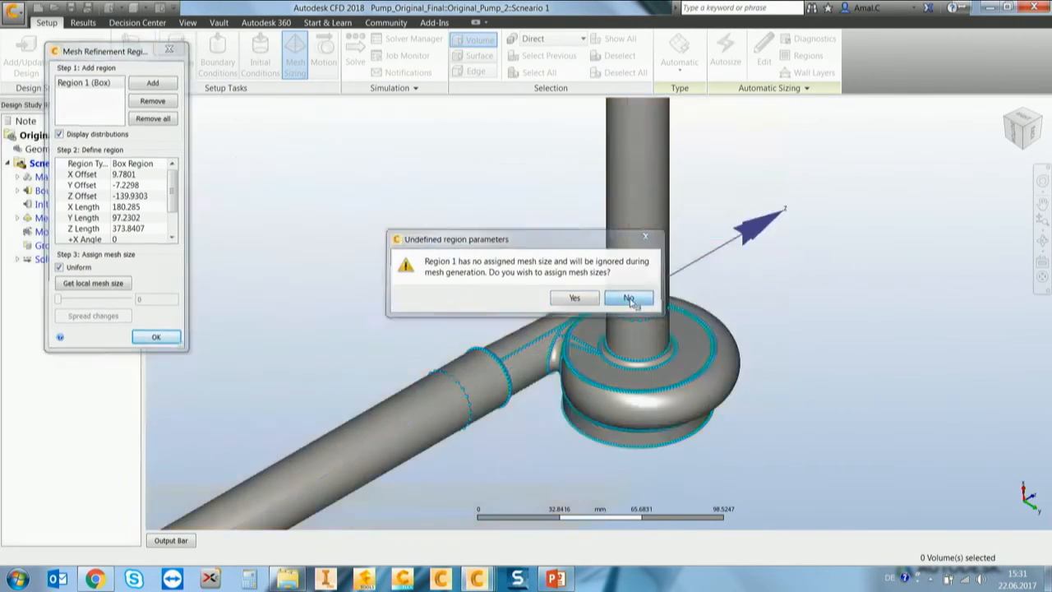
# Hide the volute and both pipe volumes to isolate the cylindrical rotating region and examine its mesh seeds.
pyautogui.scroll(-4, 654, 393)
pyautogui.moveTo(631, 477); pyautogui.dragTo(618, 429, button='middle')
pyautogui.scroll(2, 604, 430)
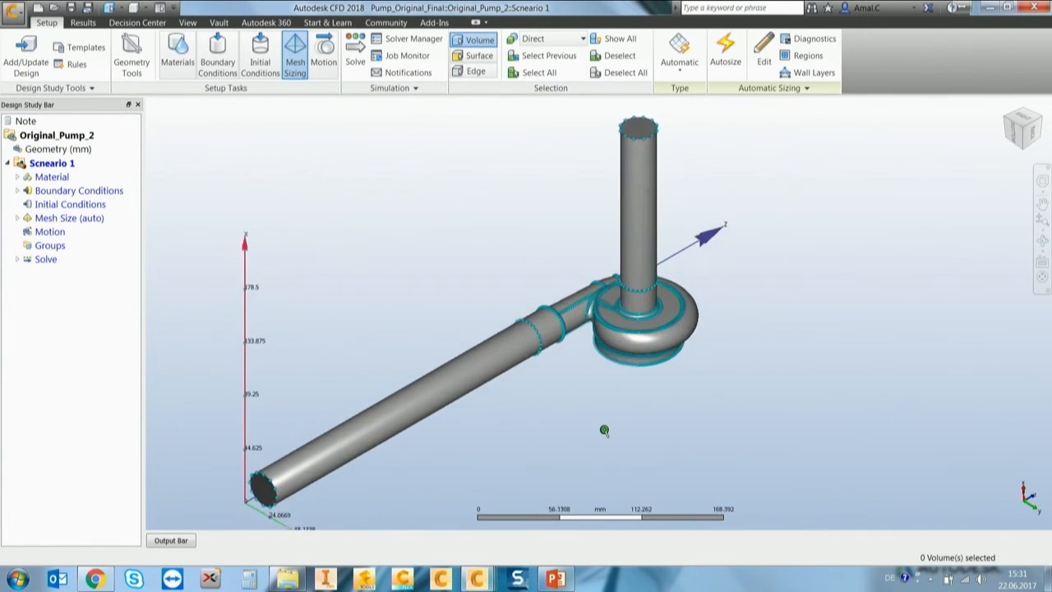
pyautogui.scroll(-1, 604, 428)
pyautogui.keyDown('ctrl'); pyautogui.middleClick(652, 344); pyautogui.keyUp('ctrl')
pyautogui.keyDown('ctrl'); pyautogui.middleClick(642, 255); pyautogui.keyUp('ctrl')
pyautogui.keyDown('ctrl'); pyautogui.middleClick(442, 406); pyautogui.keyUp('ctrl')
pyautogui.scroll(-1, 576, 410)
pyautogui.moveTo(646, 370); pyautogui.dragTo(547, 372, button='middle')
pyautogui.scroll(4, 555, 363)
pyautogui.scroll(2, 555, 363)
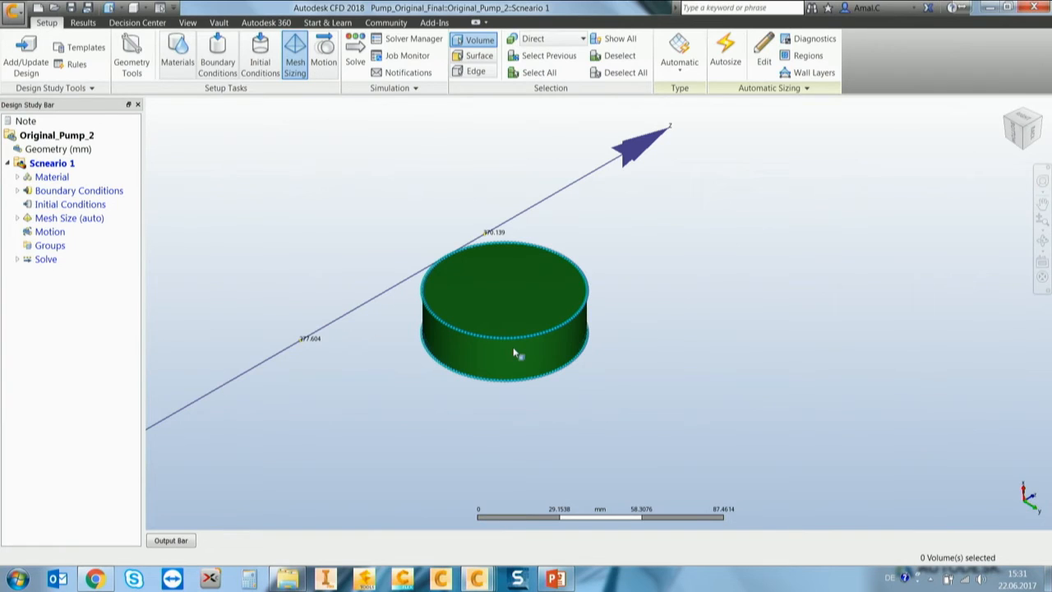
# Show the hidden pipes and volute again and open the Solve settings.
pyautogui.keyDown('ctrl'); pyautogui.middleClick(631, 364); pyautogui.keyUp('ctrl')
pyautogui.keyDown('ctrl'); pyautogui.middleClick(631, 364); pyautogui.keyUp('ctrl')
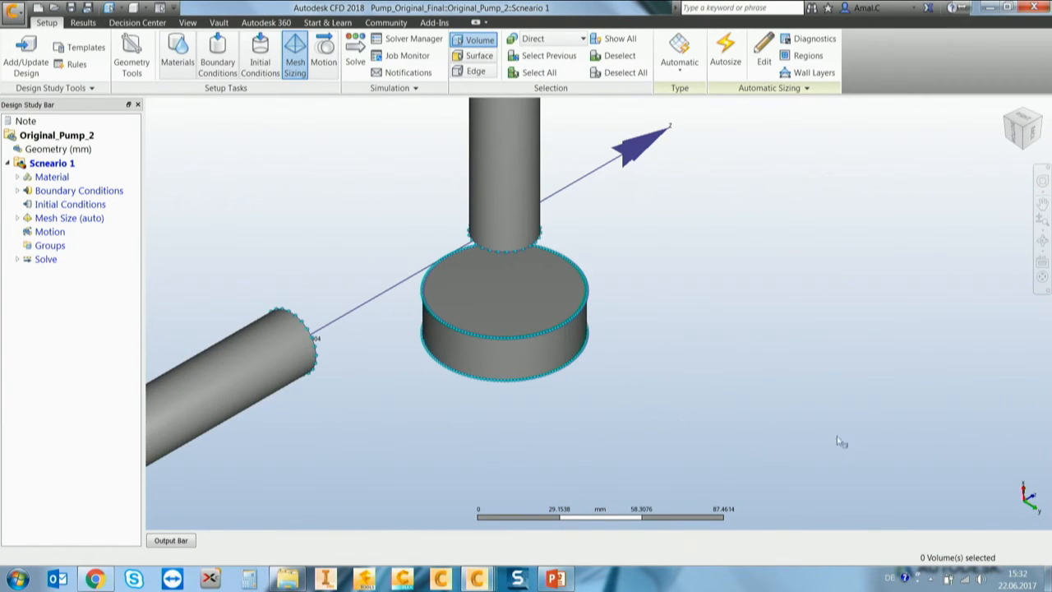
pyautogui.scroll(-1, 697, 404)
pyautogui.scroll(-5, 697, 403)
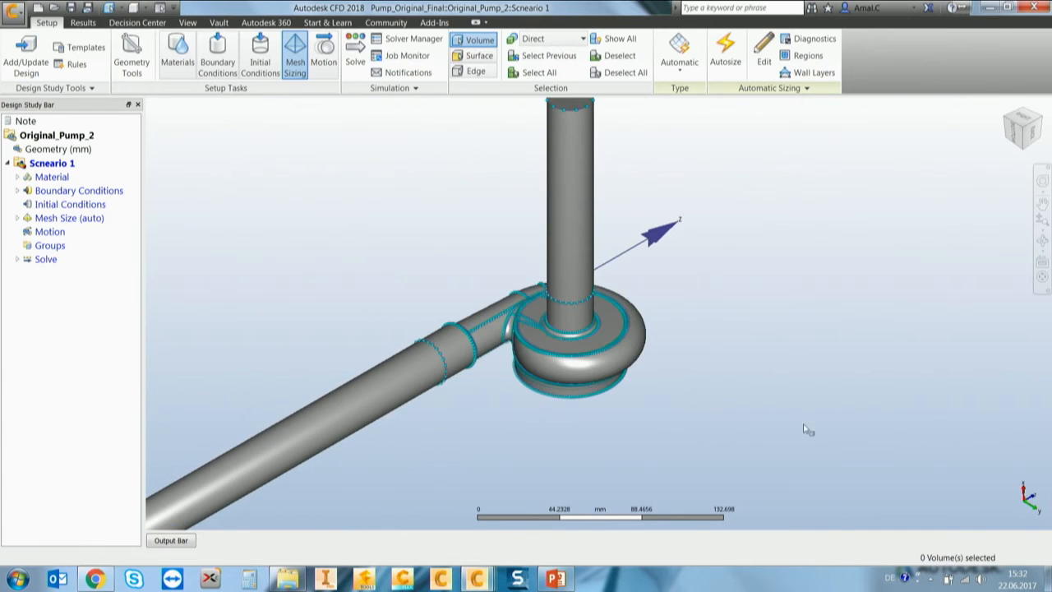
pyautogui.scroll(-3, 728, 386)
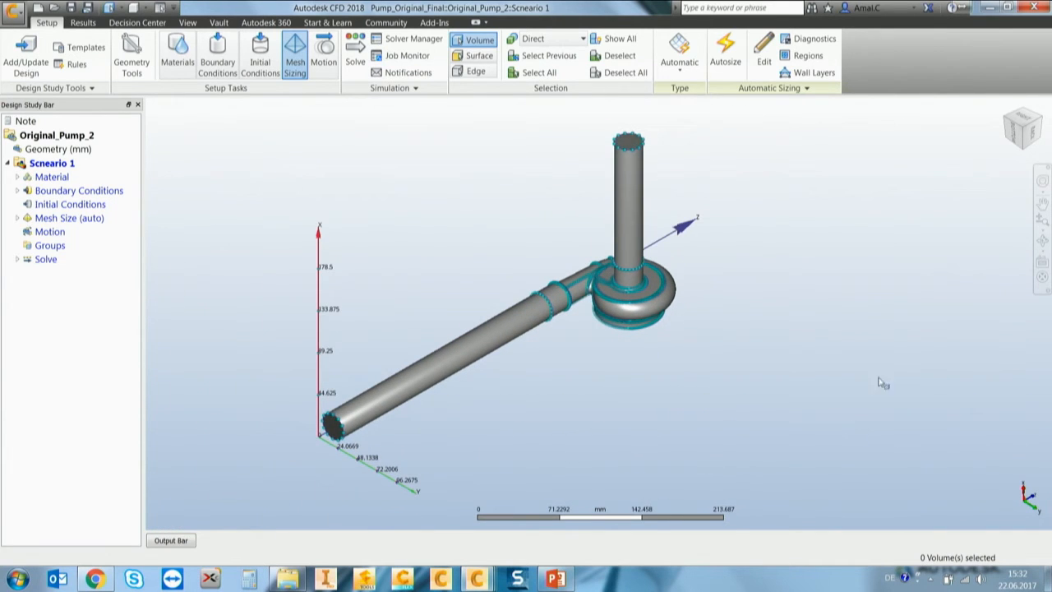
pyautogui.click(353, 58)
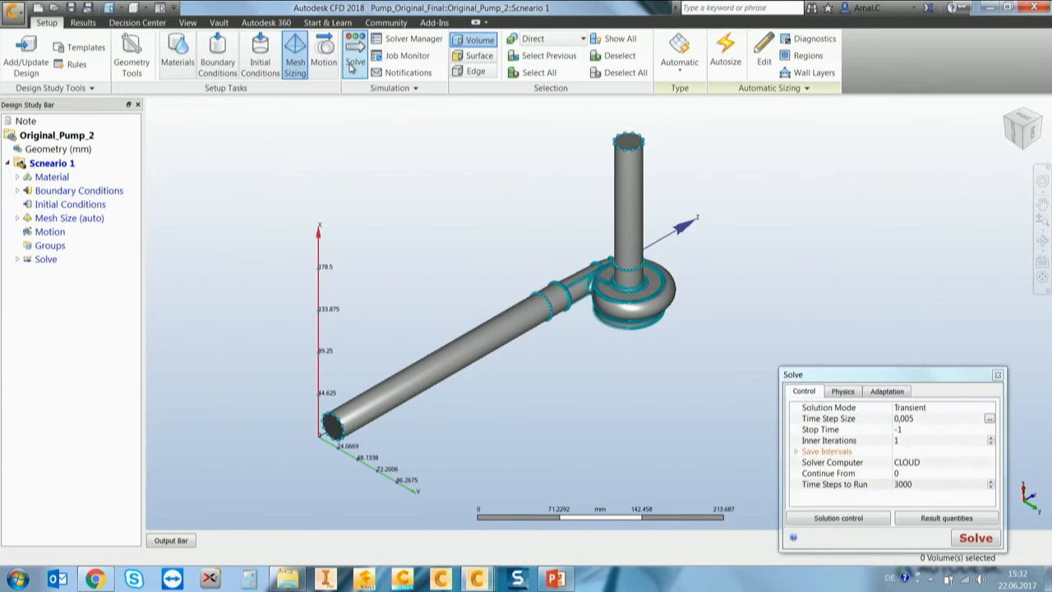
# Calculate the transient time step size from 3 degrees of rotation per time step.
pyautogui.moveTo(903, 381); pyautogui.dragTo(334, 127)
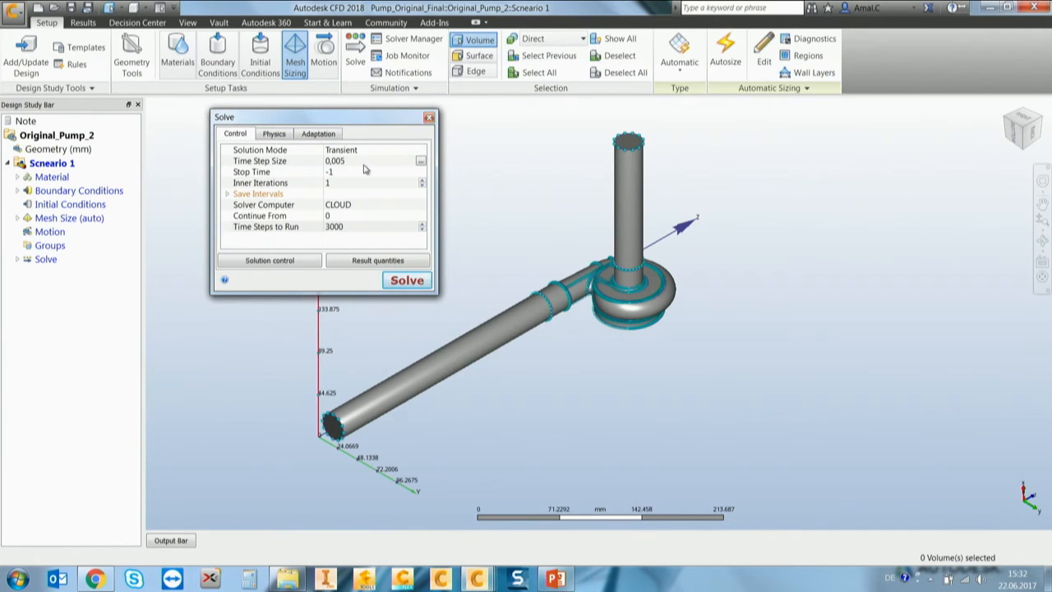
pyautogui.click(421, 162)
pyautogui.moveTo(456, 168); pyautogui.dragTo(479, 130)
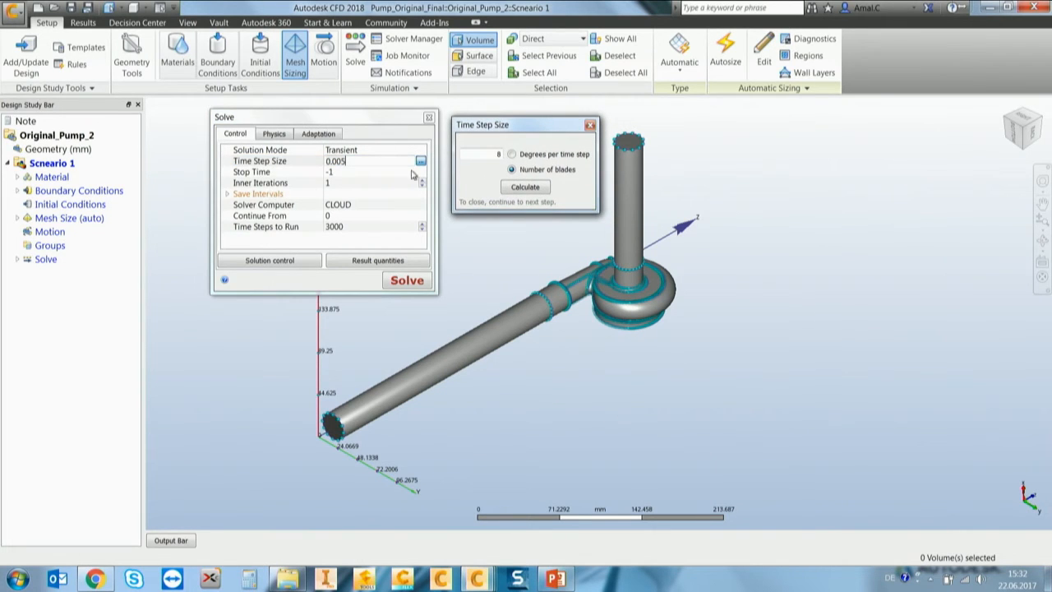
pyautogui.click(511, 154)
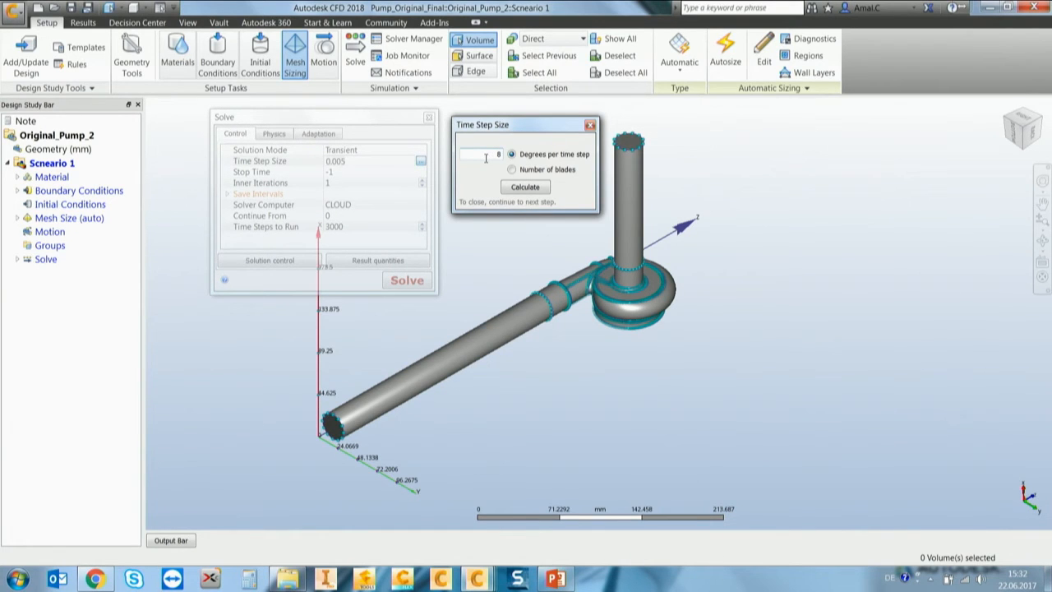
pyautogui.moveTo(476, 156); pyautogui.dragTo(502, 157)
pyautogui.write('3')
pyautogui.click(513, 190)
pyautogui.moveTo(384, 158); pyautogui.dragTo(316, 154)
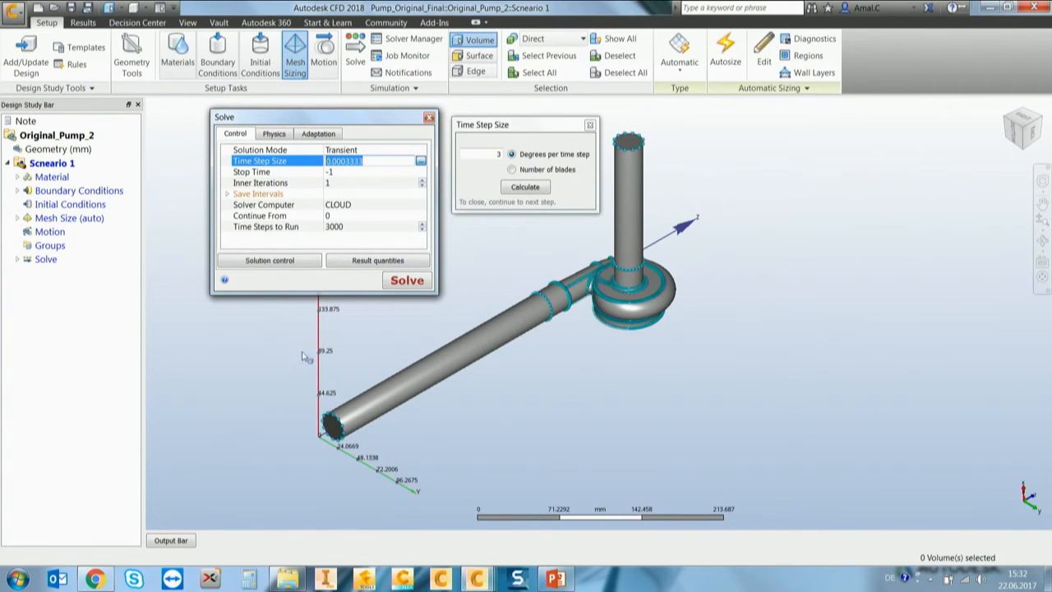
# Calculate the time step size from 8 blades, working out the angle per blade as 360/8 in the calculator.
pyautogui.click(512, 169)
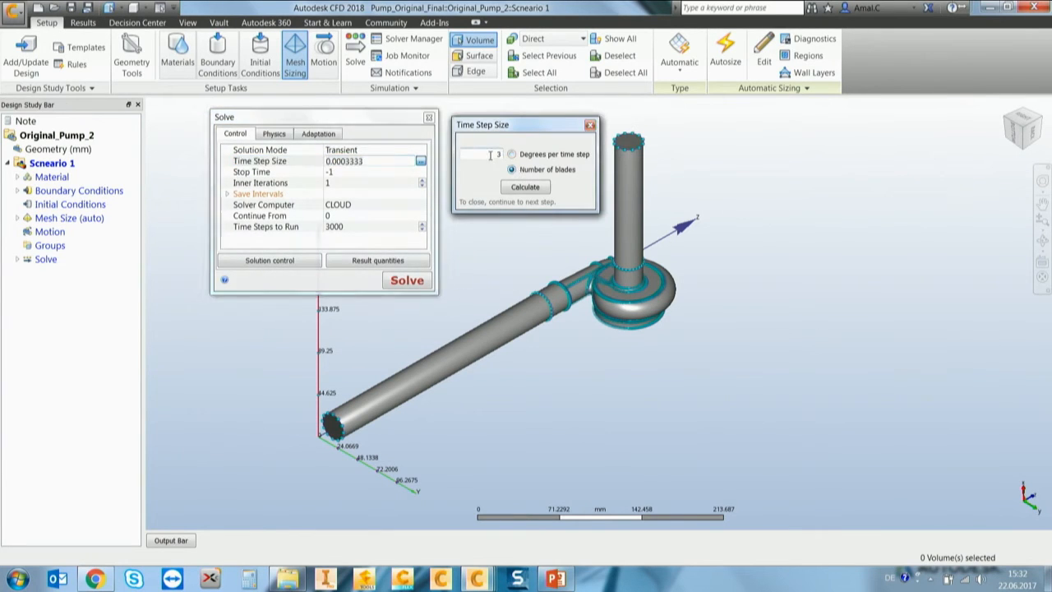
pyautogui.moveTo(491, 154); pyautogui.dragTo(505, 156)
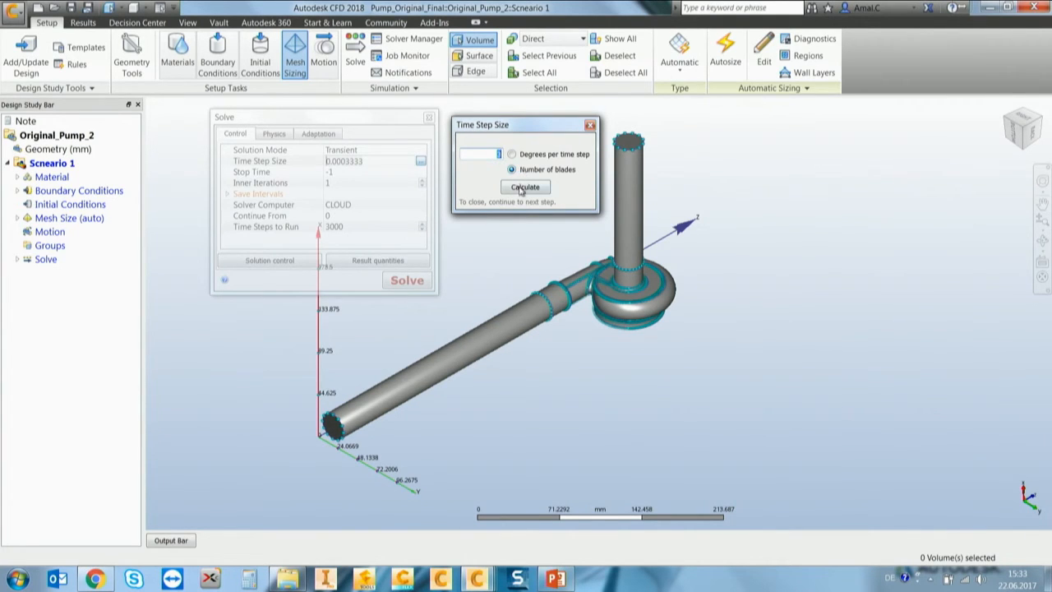
pyautogui.write('8')
pyautogui.click(256, 580)
pyautogui.write('360/8')
pyautogui.press('Return')
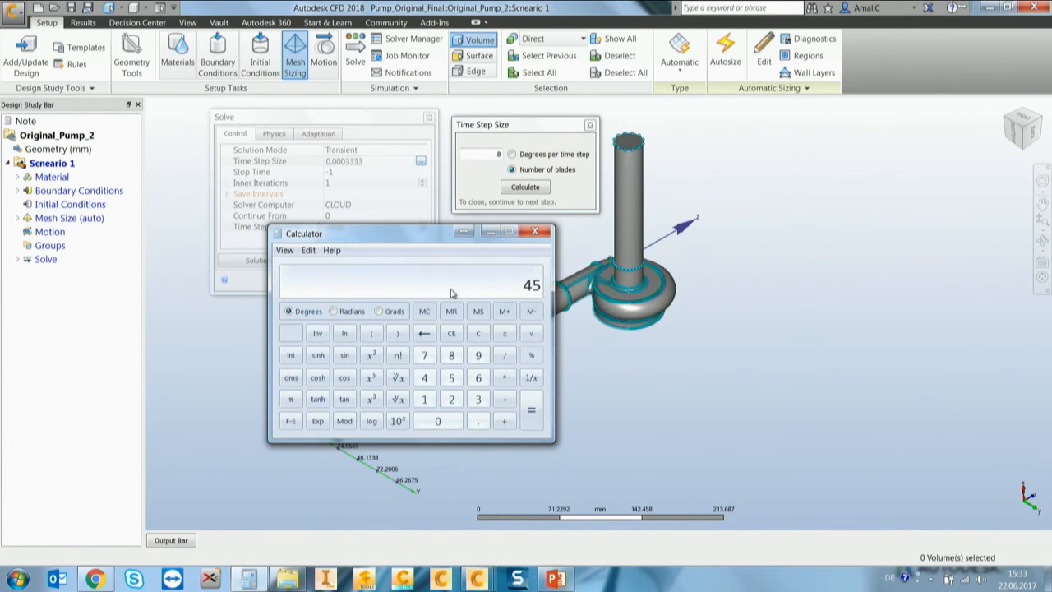
pyautogui.click(534, 234)
pyautogui.click(525, 187)
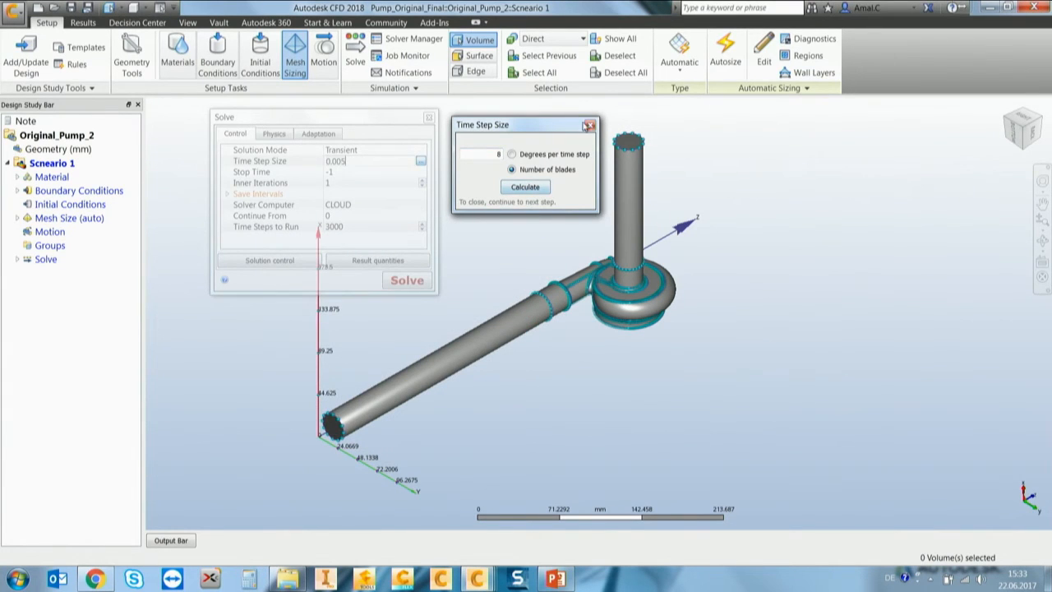
pyautogui.click(588, 125)
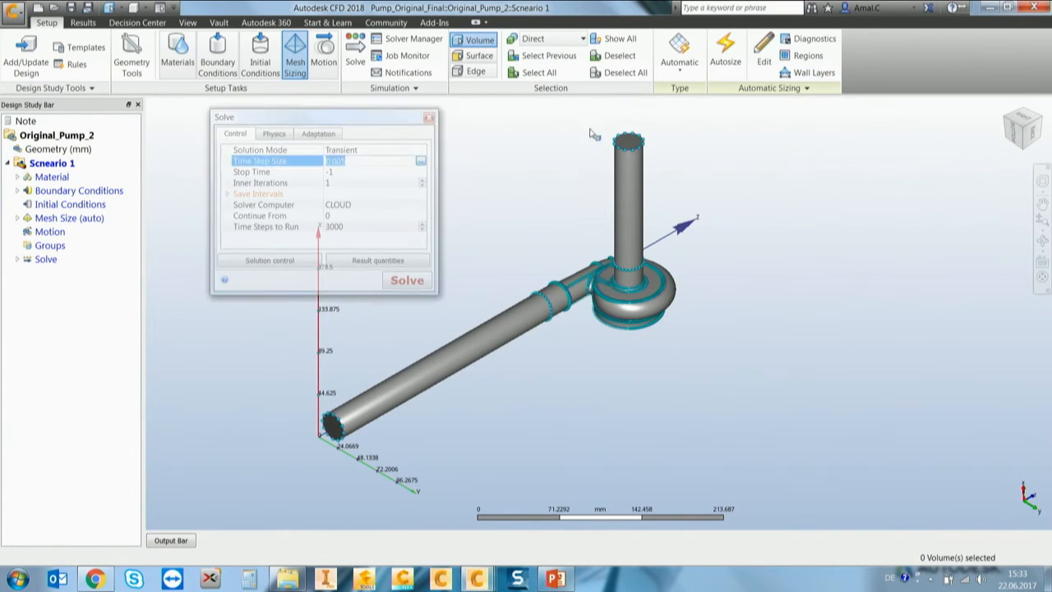
# Set the turbulence model to SST k-omega RC (Hellsten) in the solve physics and accept it.
pyautogui.click(268, 134)
pyautogui.click(251, 267)
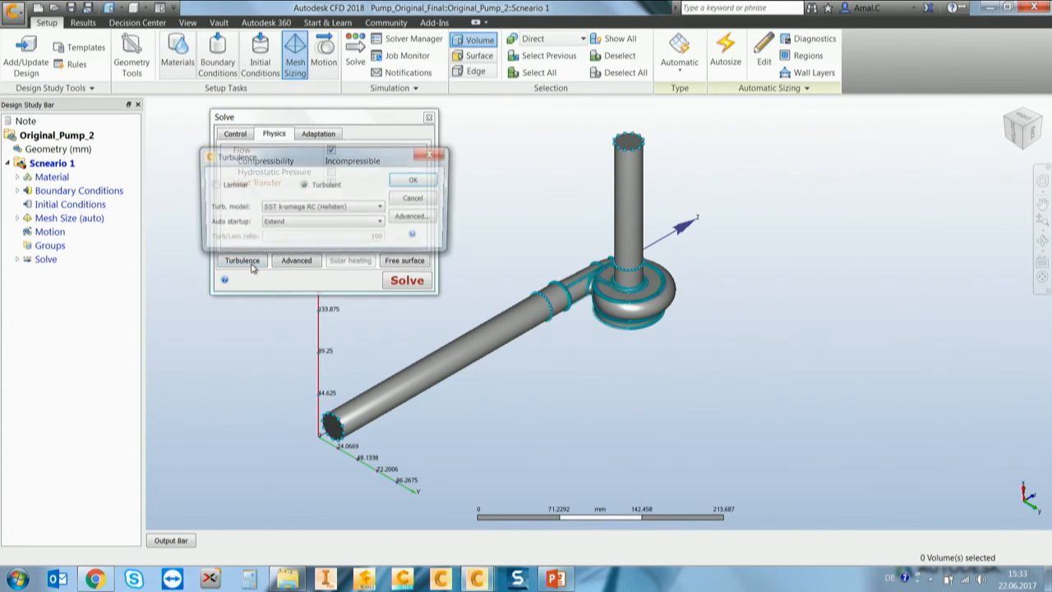
pyautogui.moveTo(270, 163); pyautogui.dragTo(281, 126)
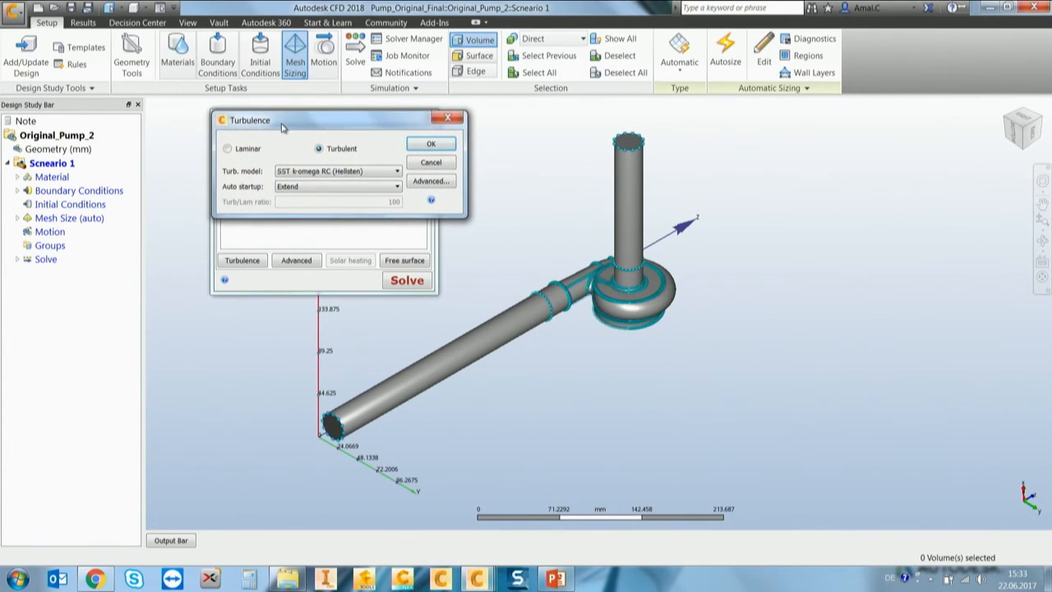
pyautogui.click(290, 173)
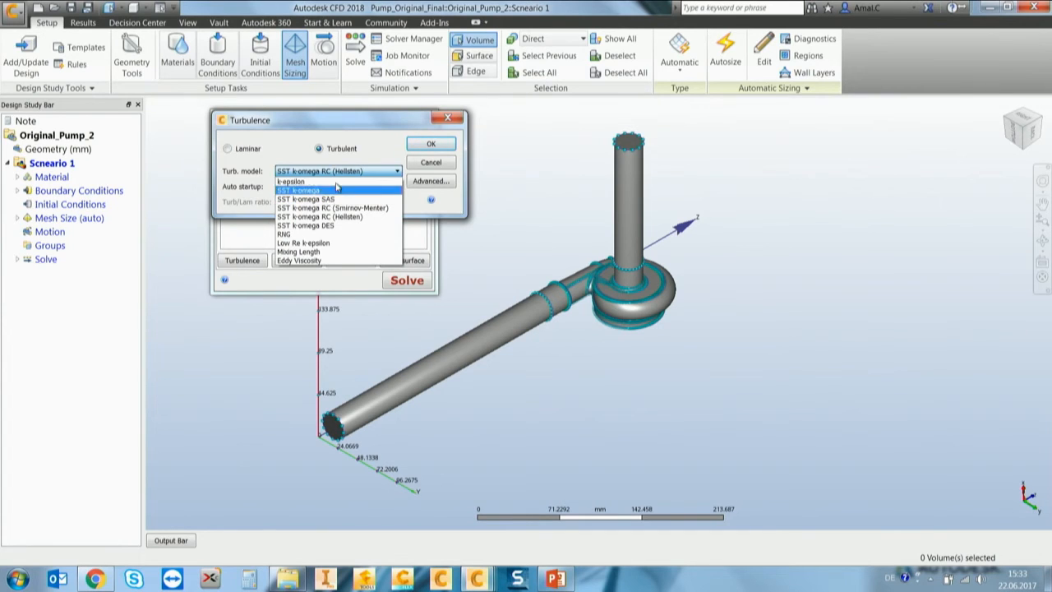
pyautogui.click(312, 219)
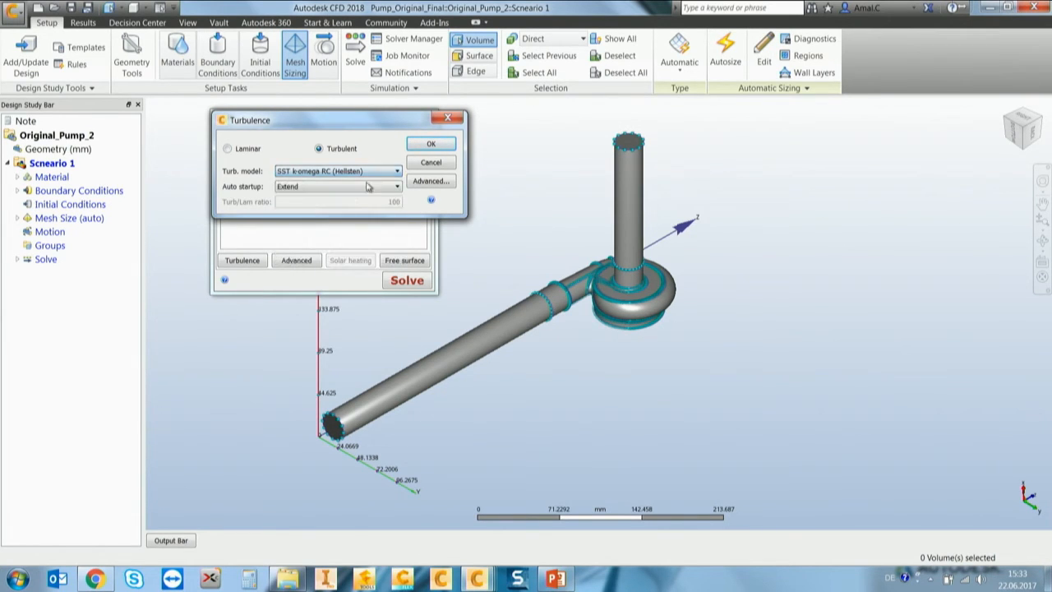
pyautogui.click(442, 147)
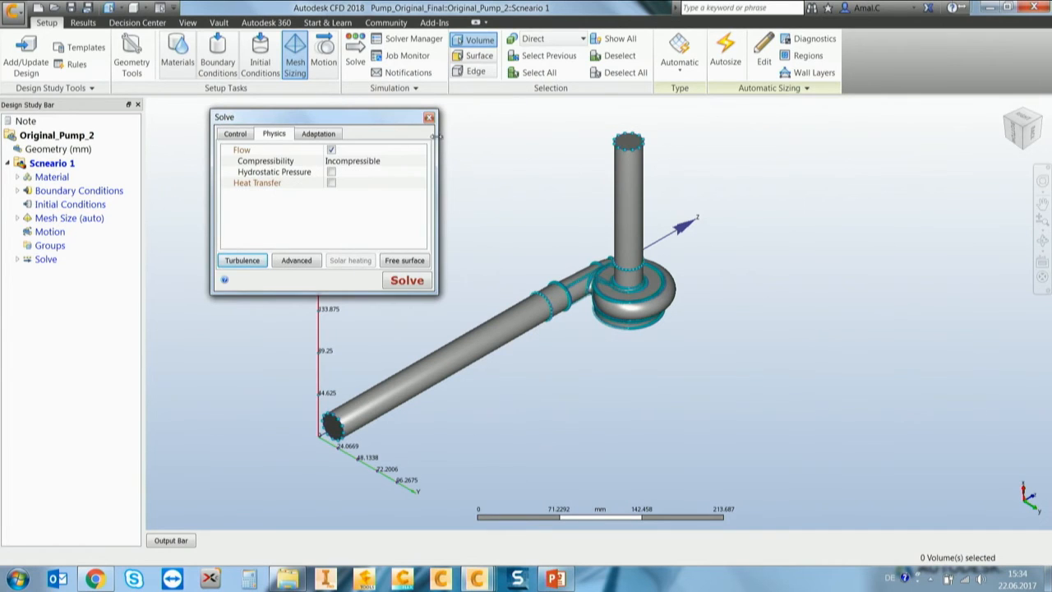
# Review the result quantities for the solve, toggle the Stream function output, and accept the selection.
pyautogui.click(244, 137)
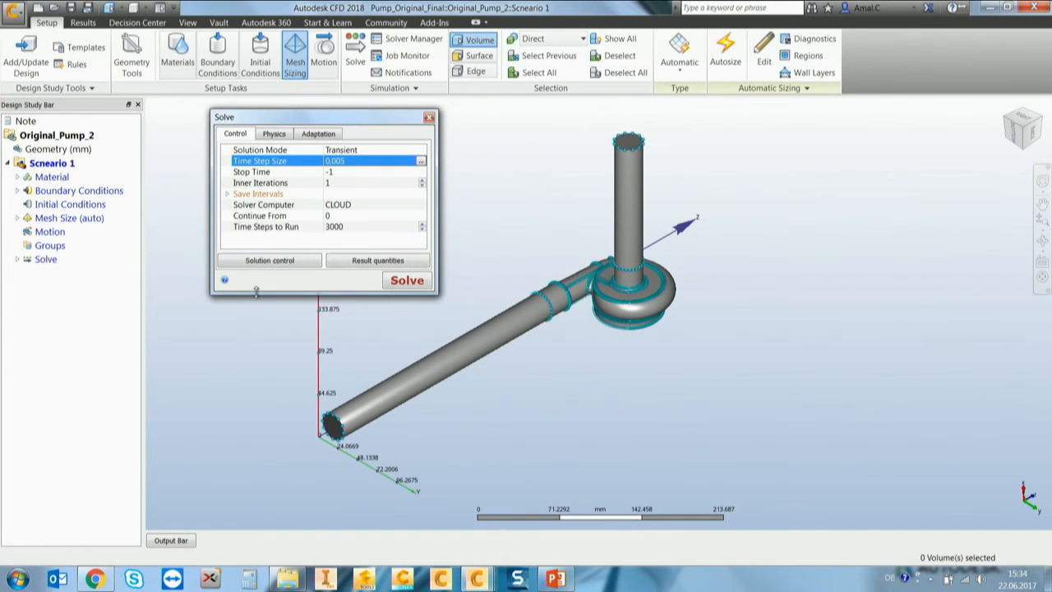
pyautogui.click(349, 268)
pyautogui.moveTo(310, 69); pyautogui.dragTo(315, 114)
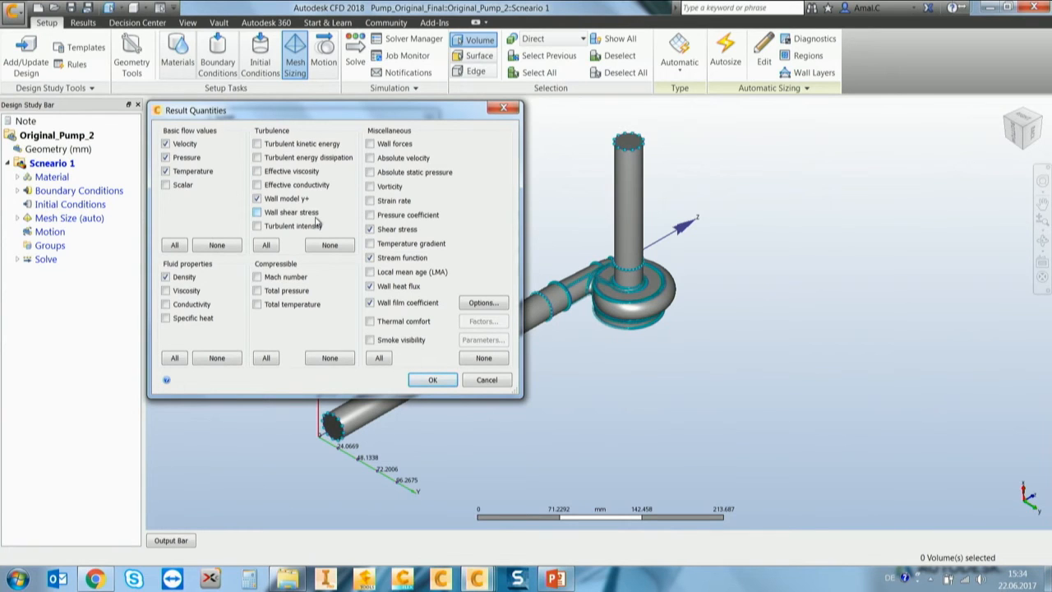
pyautogui.click(393, 259)
pyautogui.click(370, 258)
pyautogui.click(433, 380)
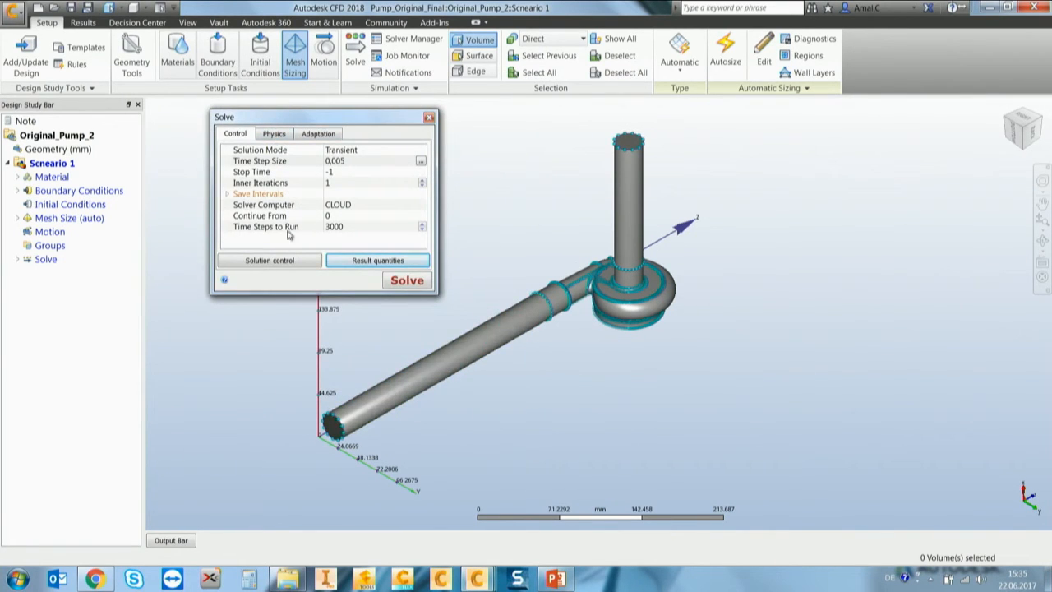
# Inspect the save interval for results and the units it can be based on, and close the Solve settings.
pyautogui.click(228, 195)
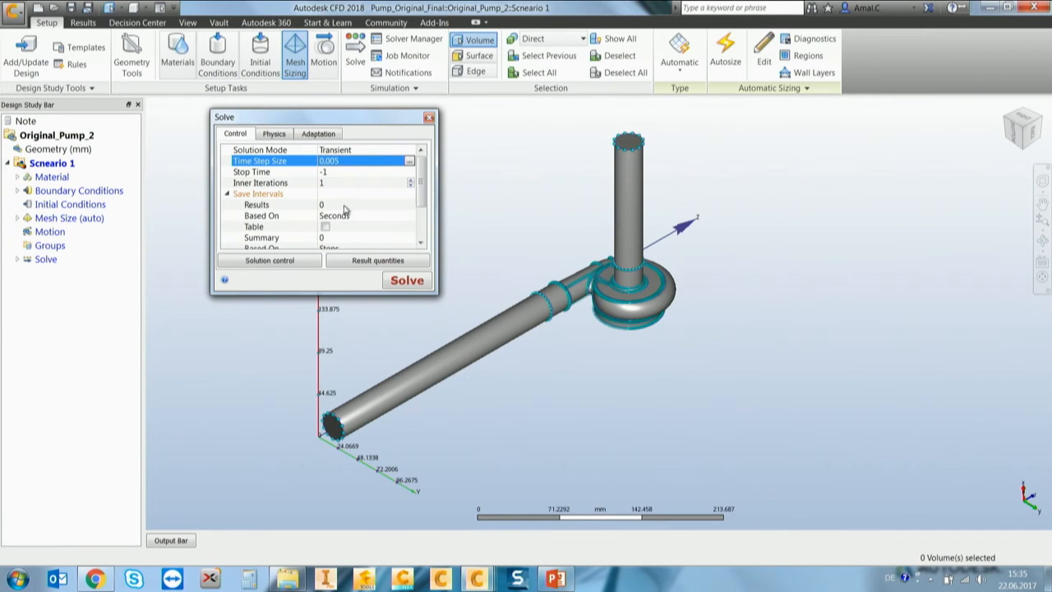
pyautogui.click(342, 205)
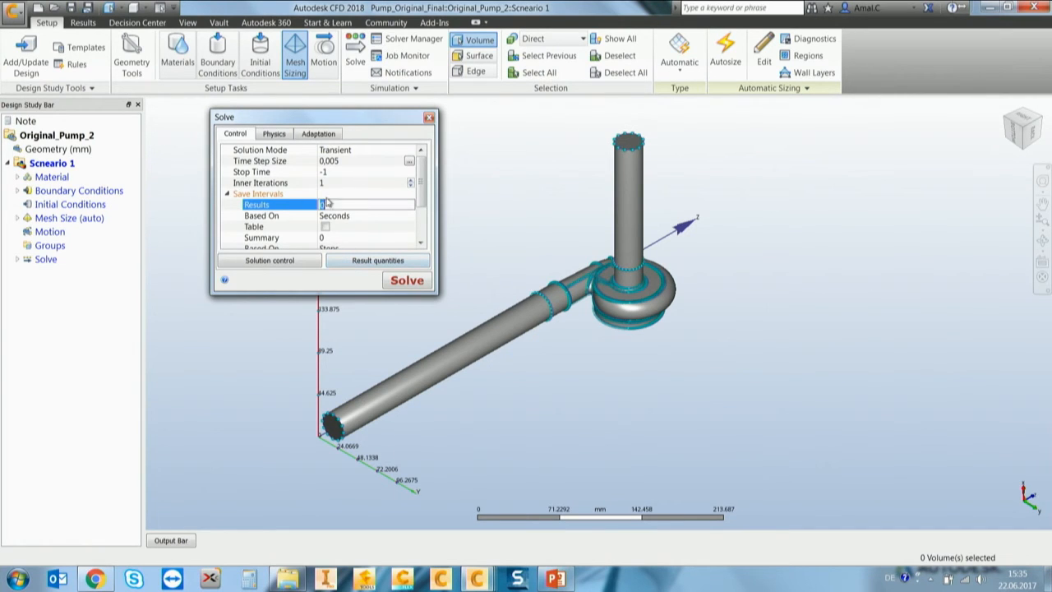
pyautogui.click(340, 215)
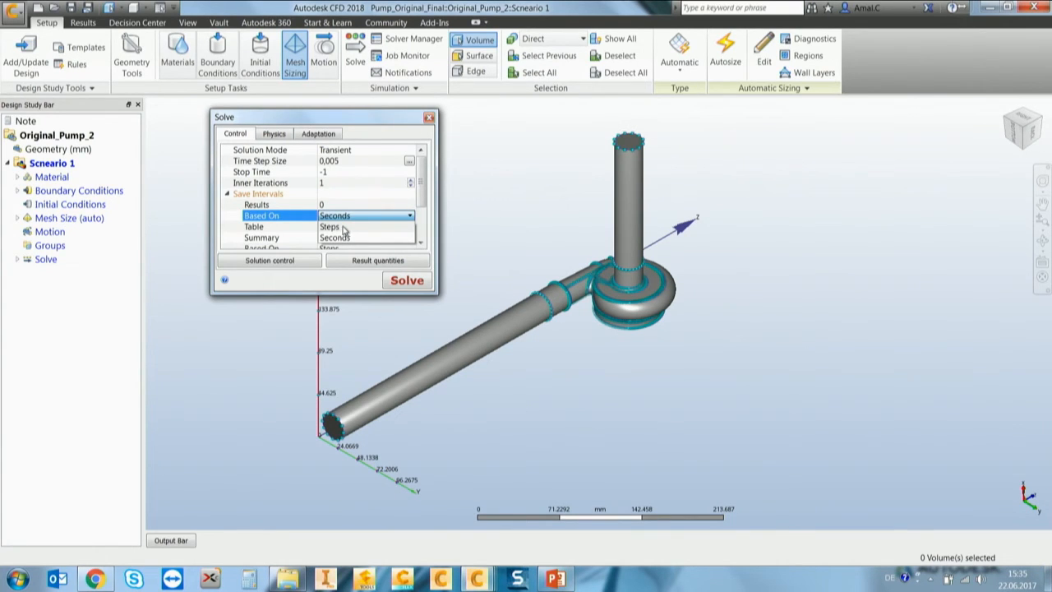
pyautogui.click(341, 217)
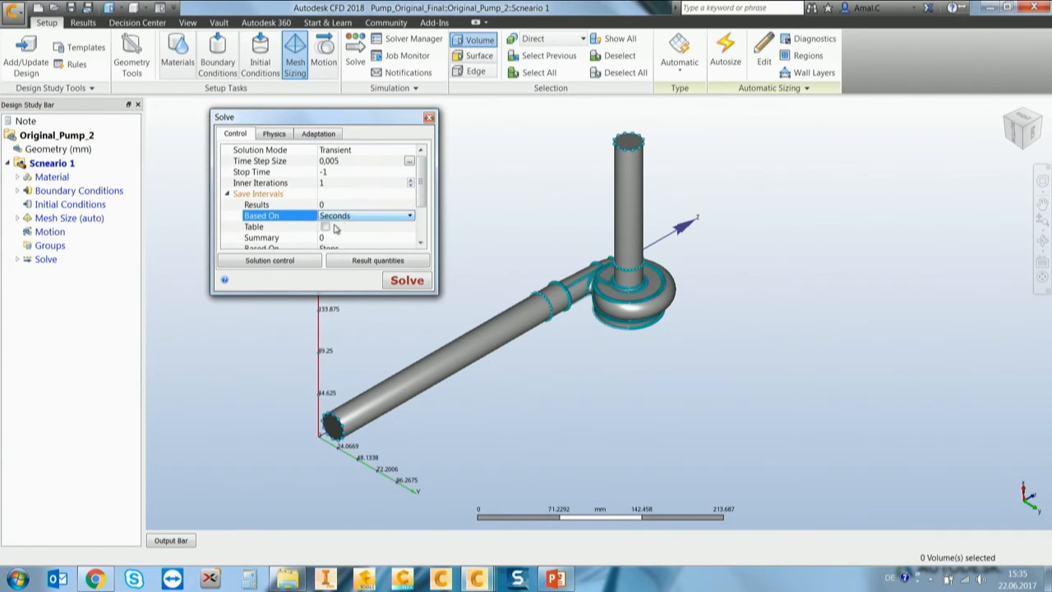
pyautogui.click(227, 194)
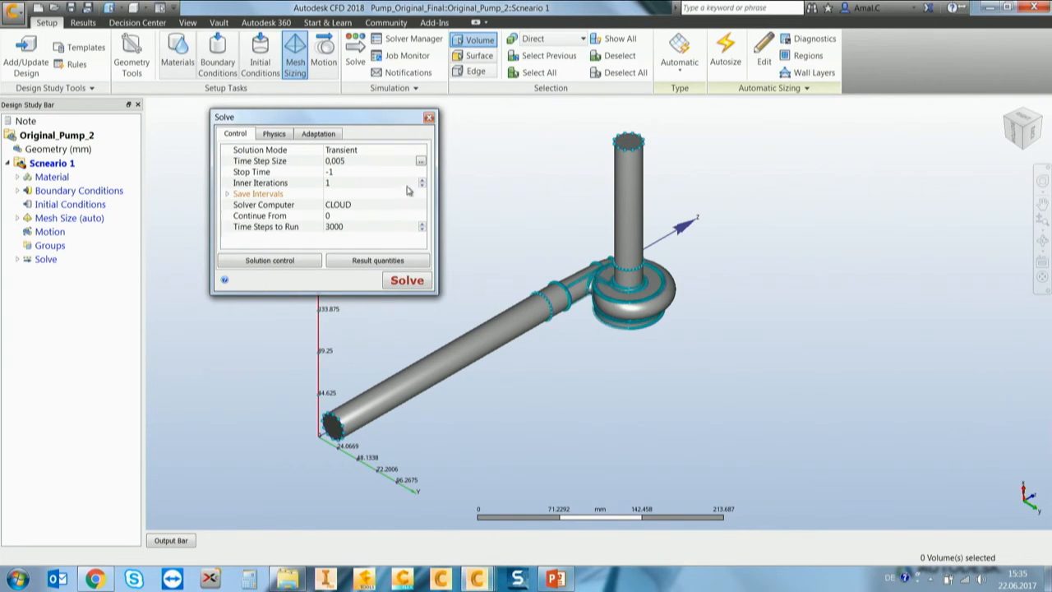
pyautogui.click(429, 117)
# Open the Flag Manager and examine the scenario's adv5_no_dtime solver flag, widening the table to read its name and description.
pyautogui.click(103, 87)
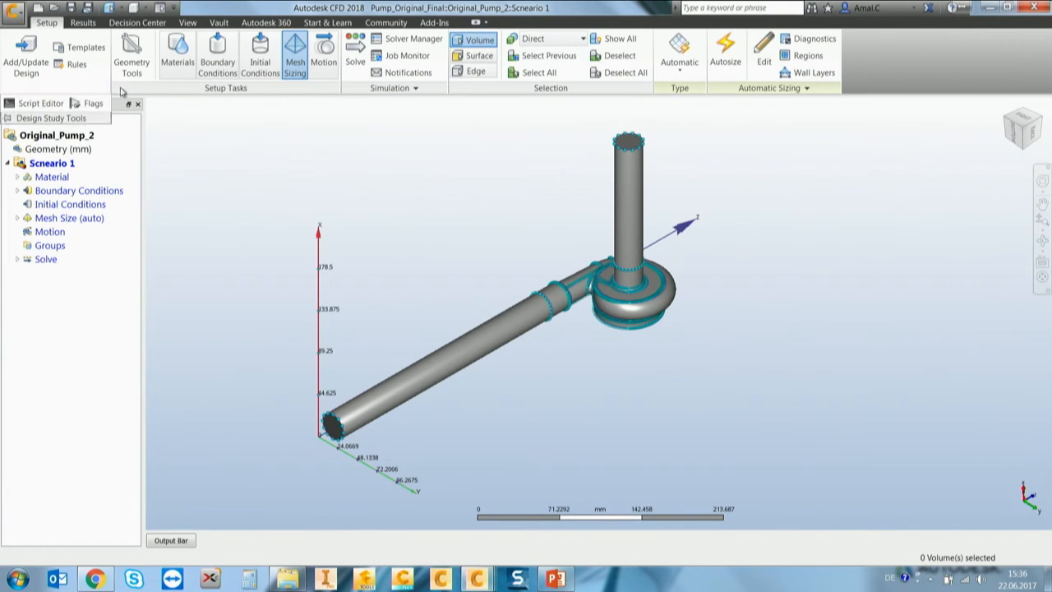
pyautogui.click(90, 104)
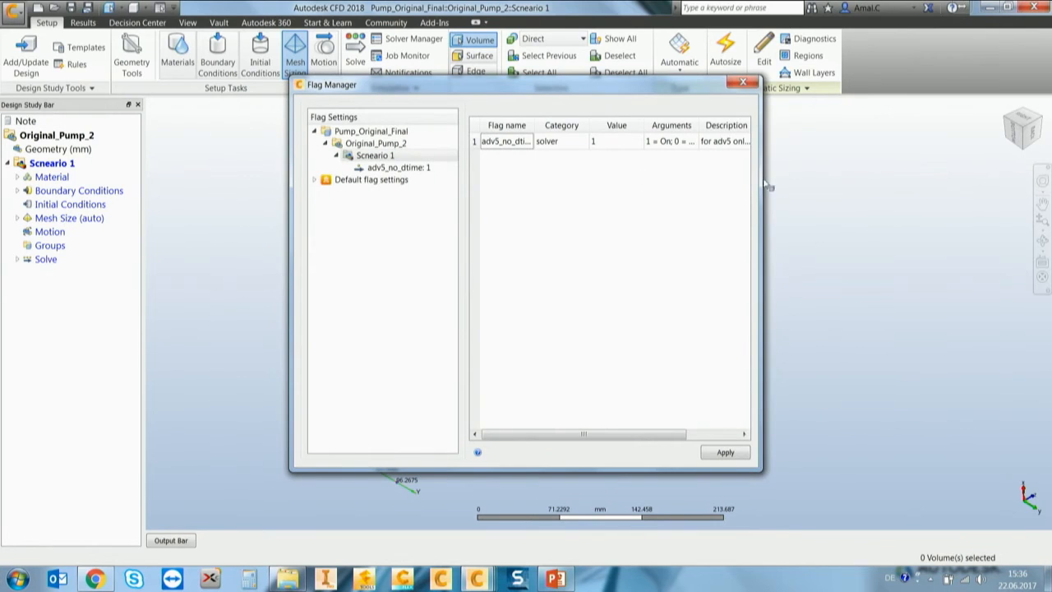
pyautogui.moveTo(761, 185); pyautogui.dragTo(940, 152)
pyautogui.moveTo(588, 86); pyautogui.dragTo(382, 104)
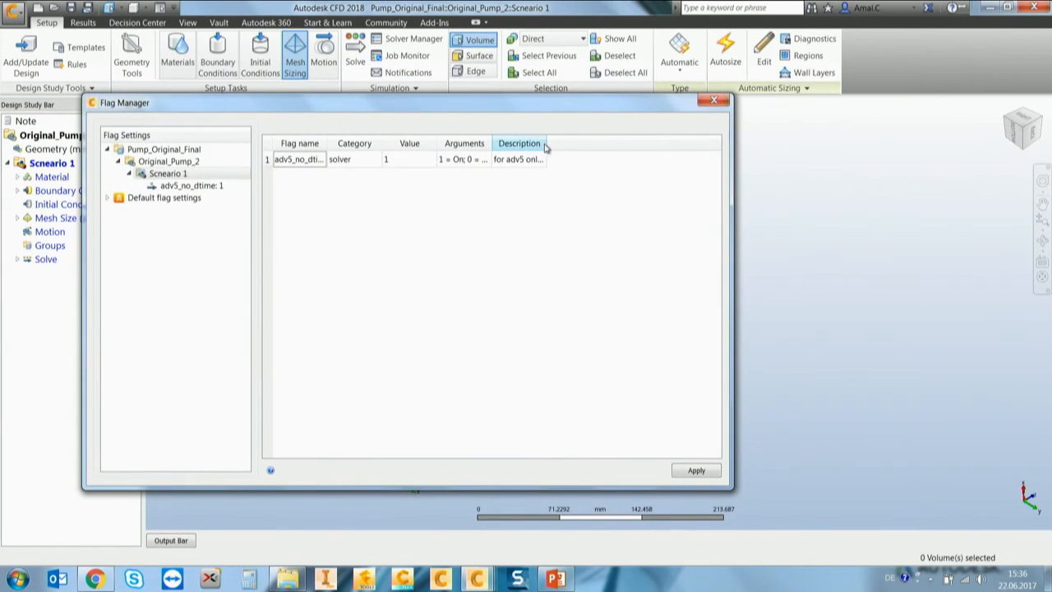
pyautogui.doubleClick(550, 144)
pyautogui.moveTo(579, 452)
pyautogui.mouseDown()
pyautogui.moveTo(656, 458)
pyautogui.moveTo(595, 452)
pyautogui.mouseUp()
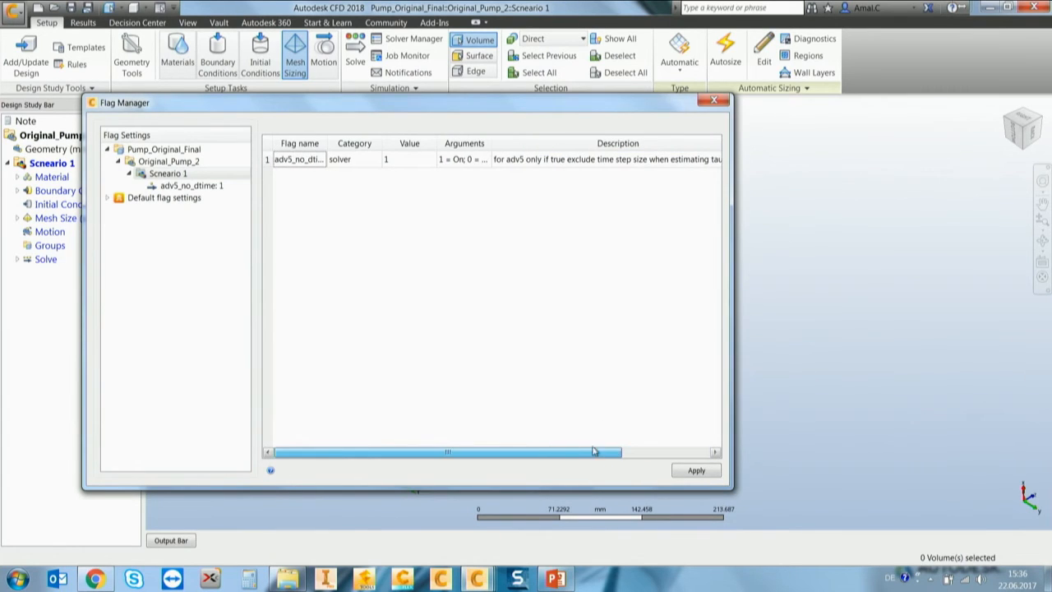
pyautogui.moveTo(327, 143); pyautogui.dragTo(371, 148)
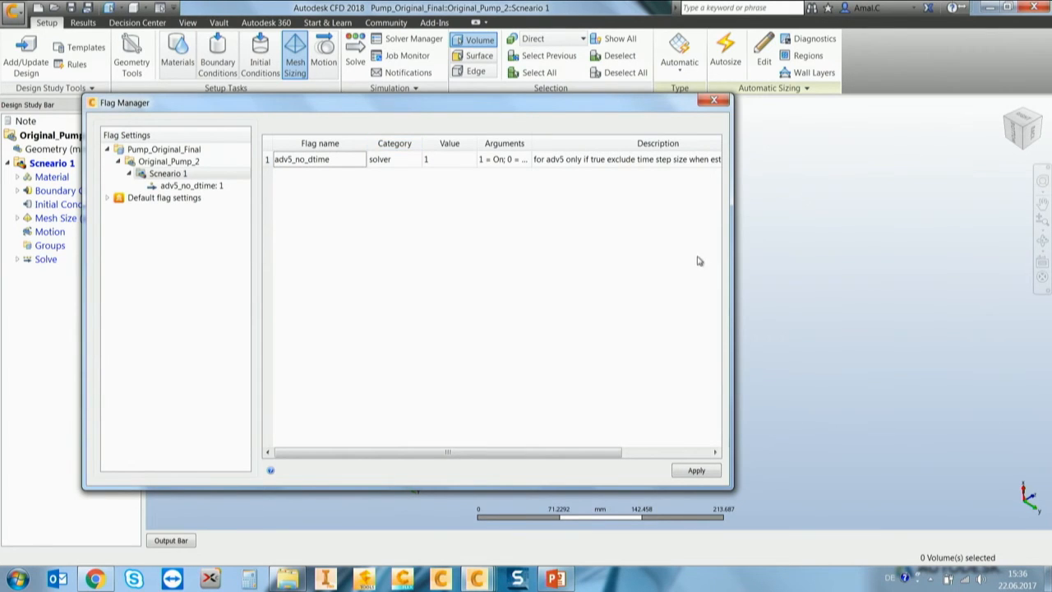
pyautogui.moveTo(733, 260); pyautogui.dragTo(785, 244)
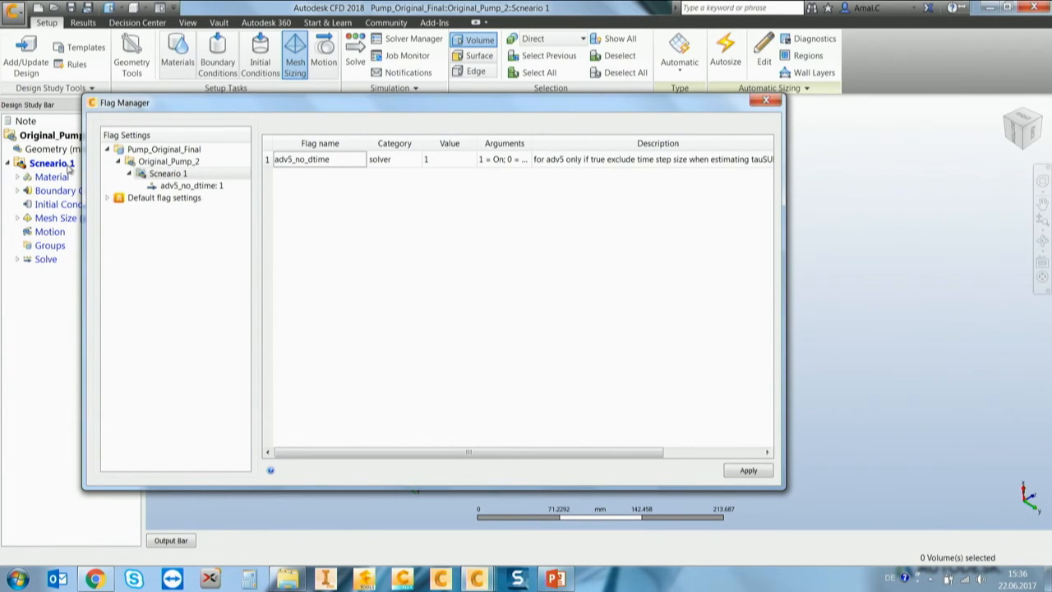
pyautogui.click(765, 101)
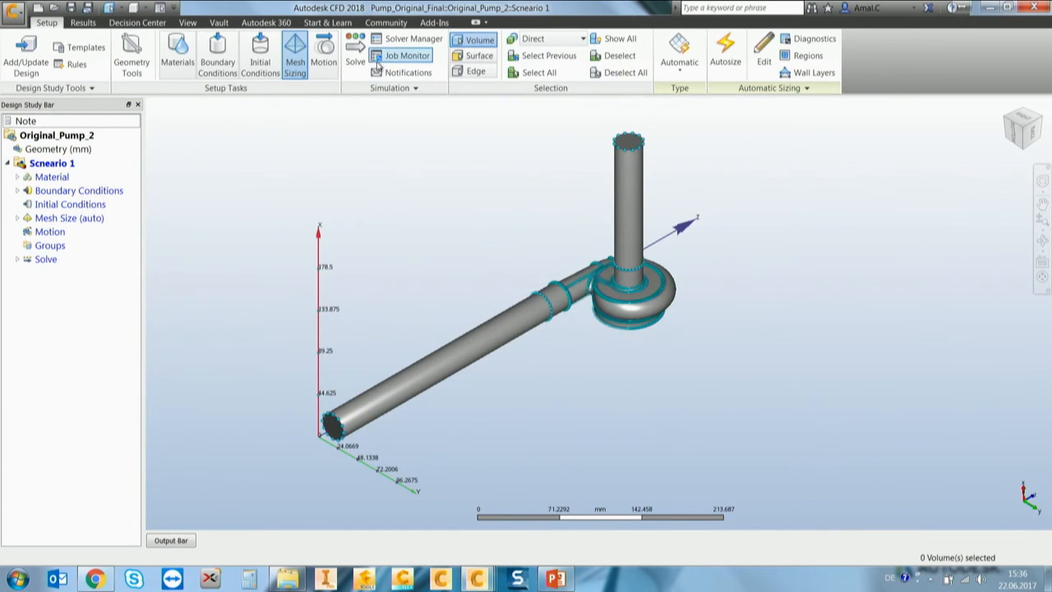
# Reopen the Solve settings, check the available solver computers while keeping CLOUD, and close the settings without solving.
pyautogui.click(355, 56)
pyautogui.moveTo(822, 378); pyautogui.dragTo(207, 146)
pyautogui.click(306, 231)
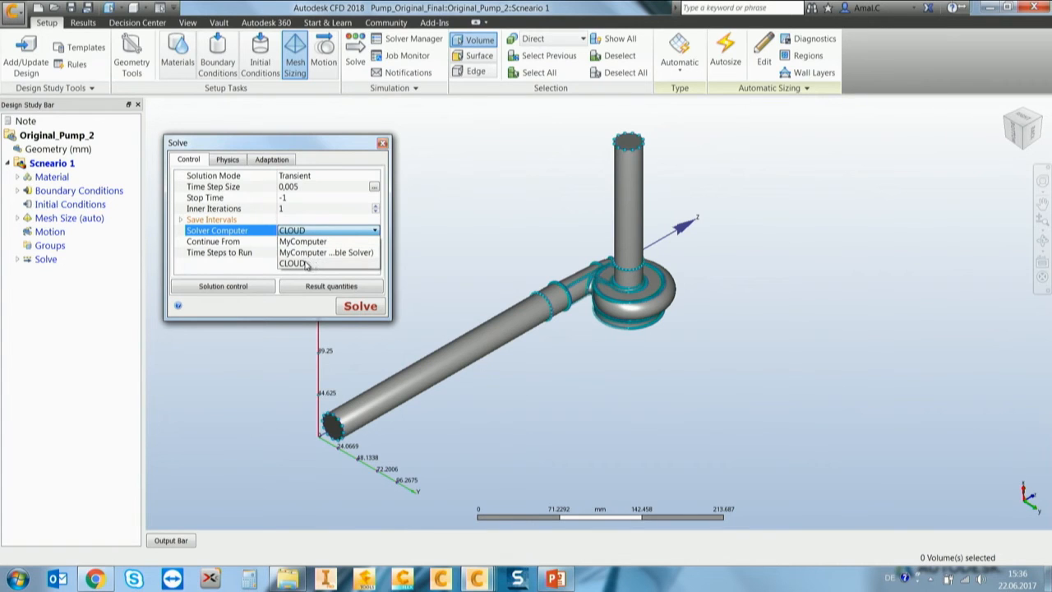
pyautogui.click(244, 273)
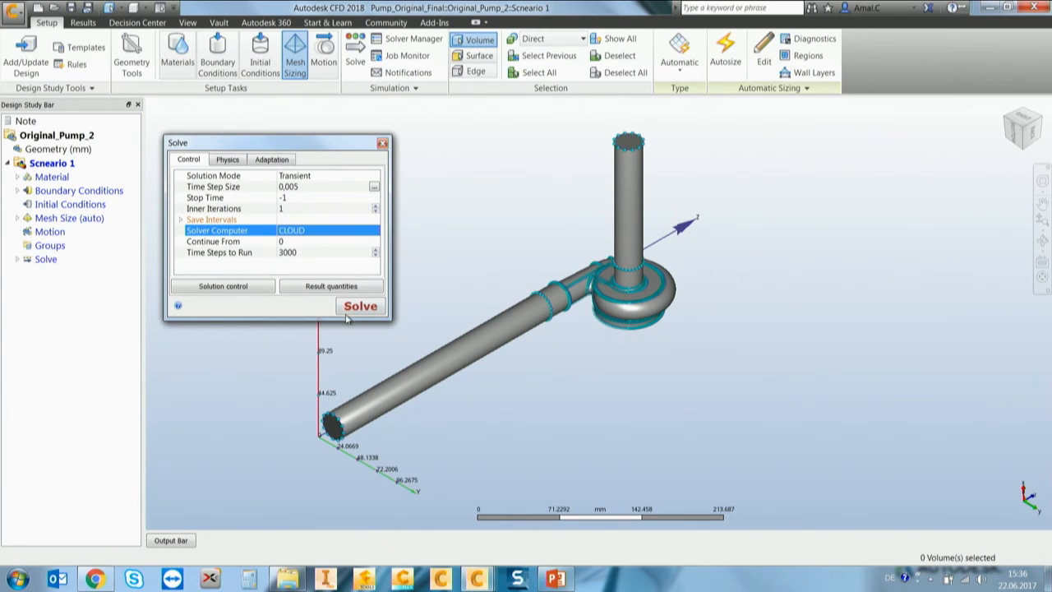
pyautogui.click(382, 145)
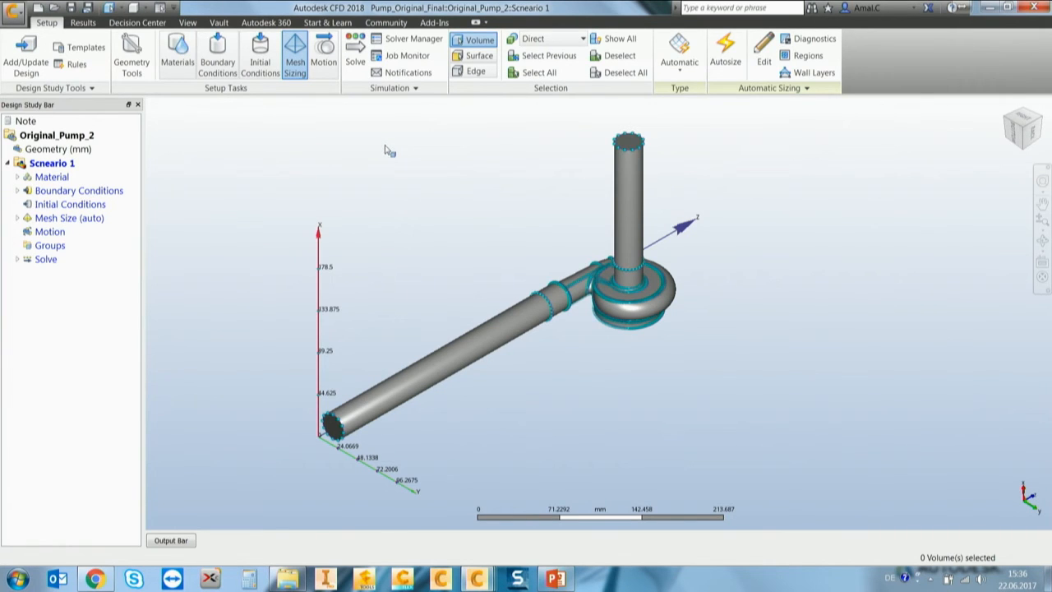